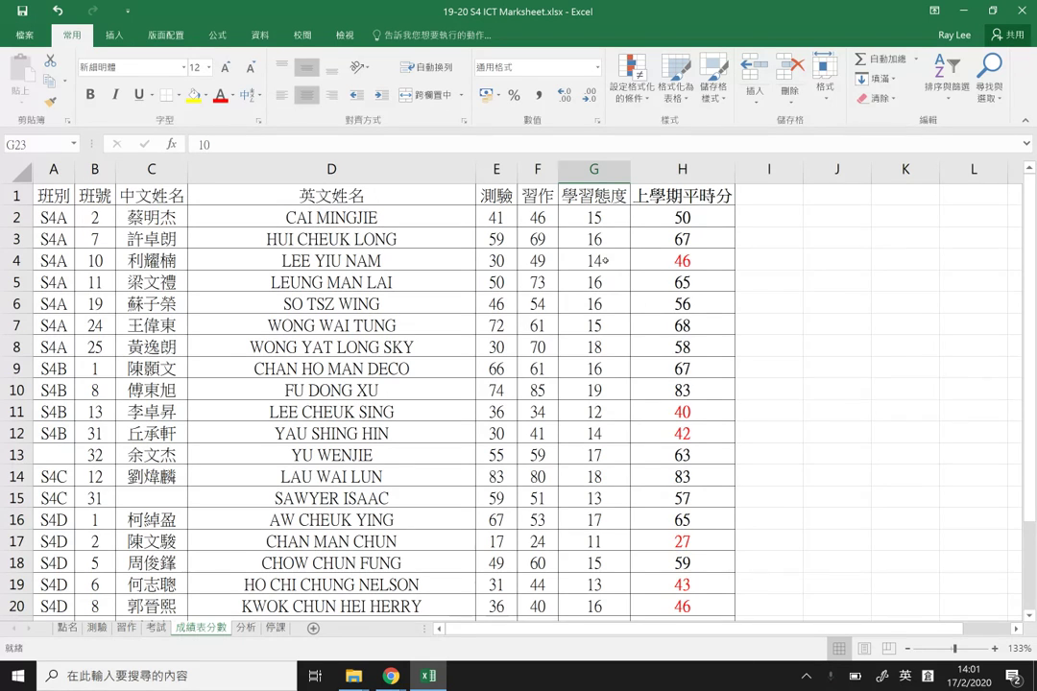
pyautogui.moveTo(605, 260); pyautogui.dragTo(687, 299)
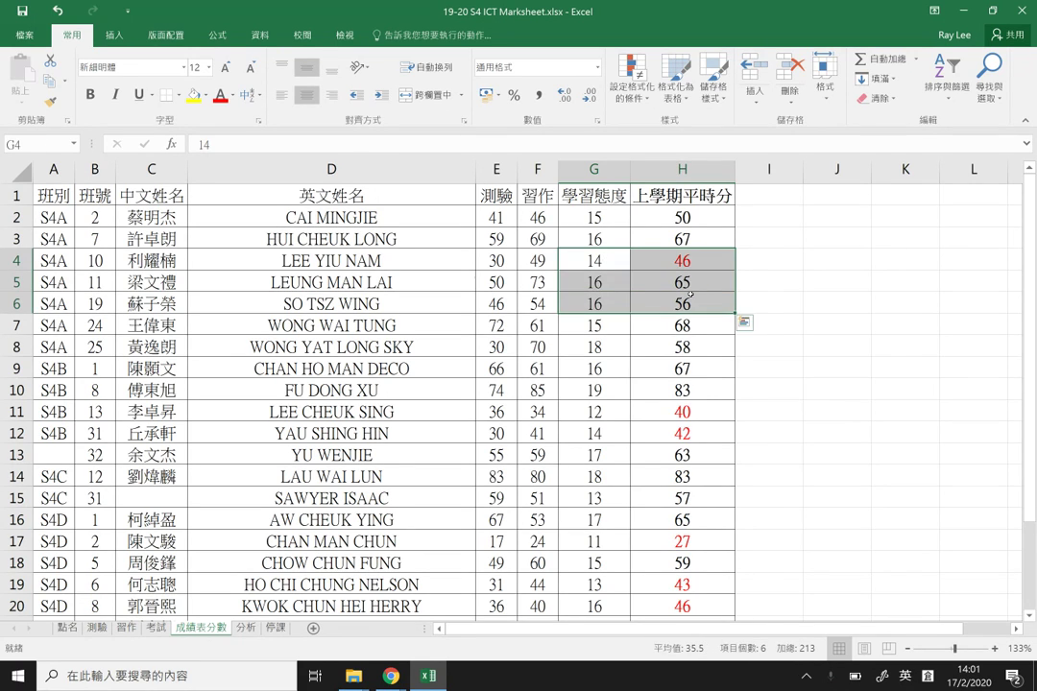
pyautogui.click(689, 295)
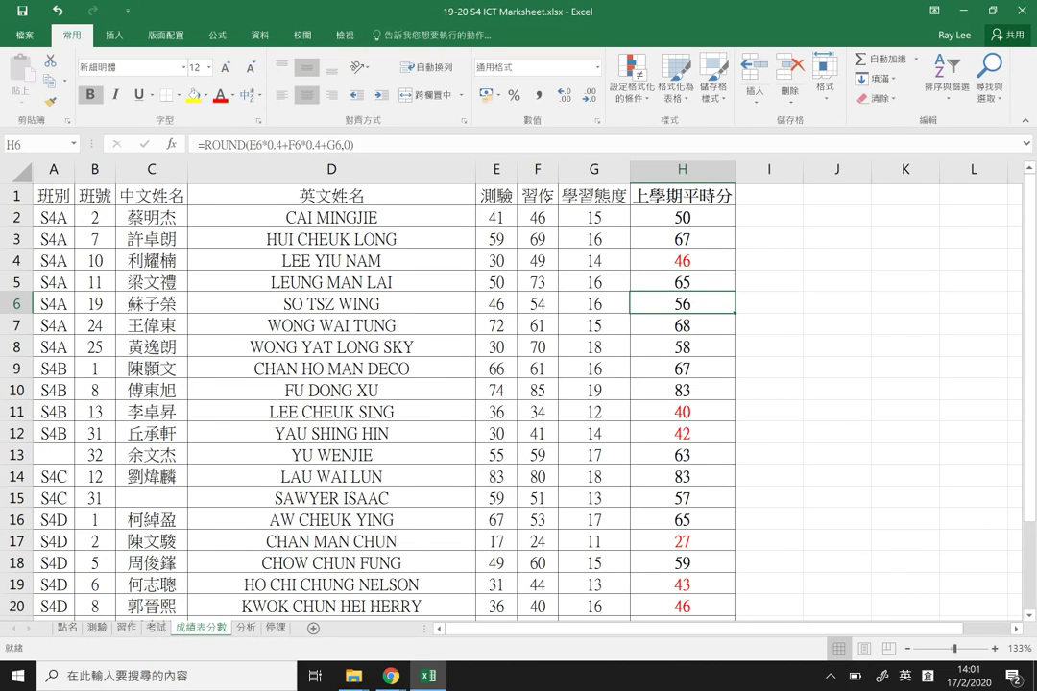
# Sort all rows of the 成績表分數 sheet by the 測驗 column from smallest to largest using a custom sort
pyautogui.click(497, 194)
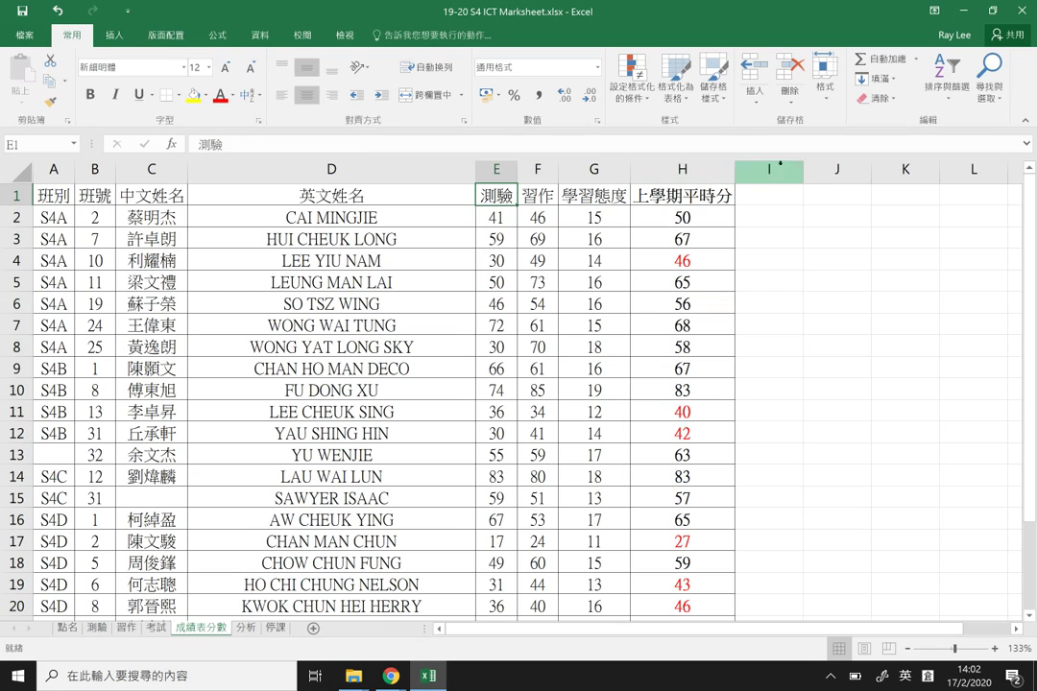
pyautogui.click(944, 96)
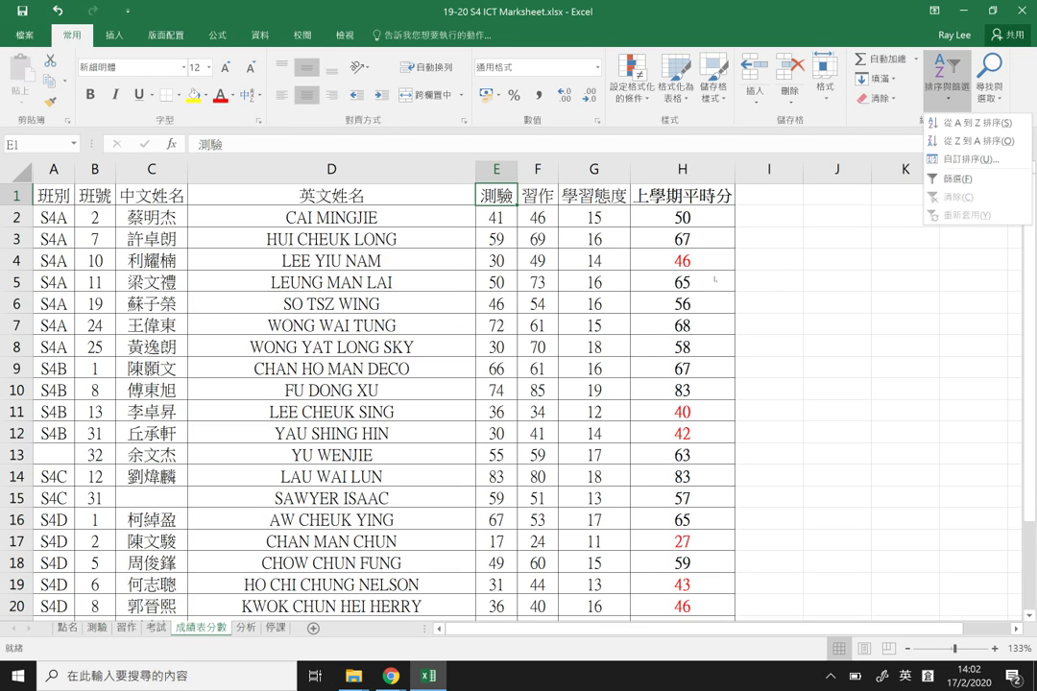
pyautogui.click(19, 174)
pyautogui.click(946, 96)
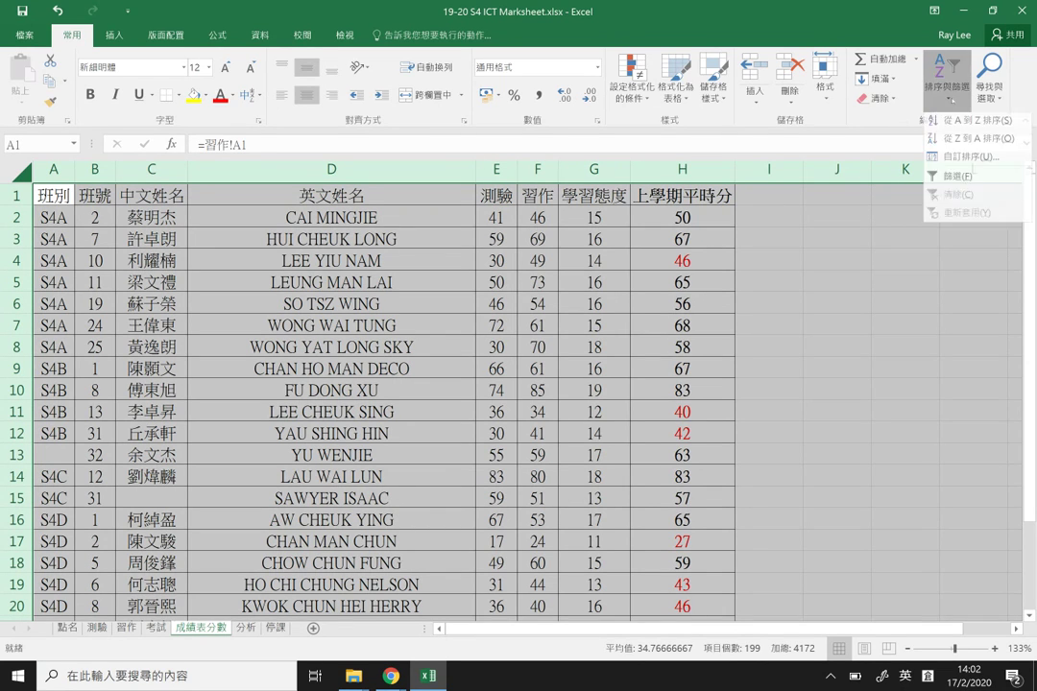
pyautogui.click(816, 135)
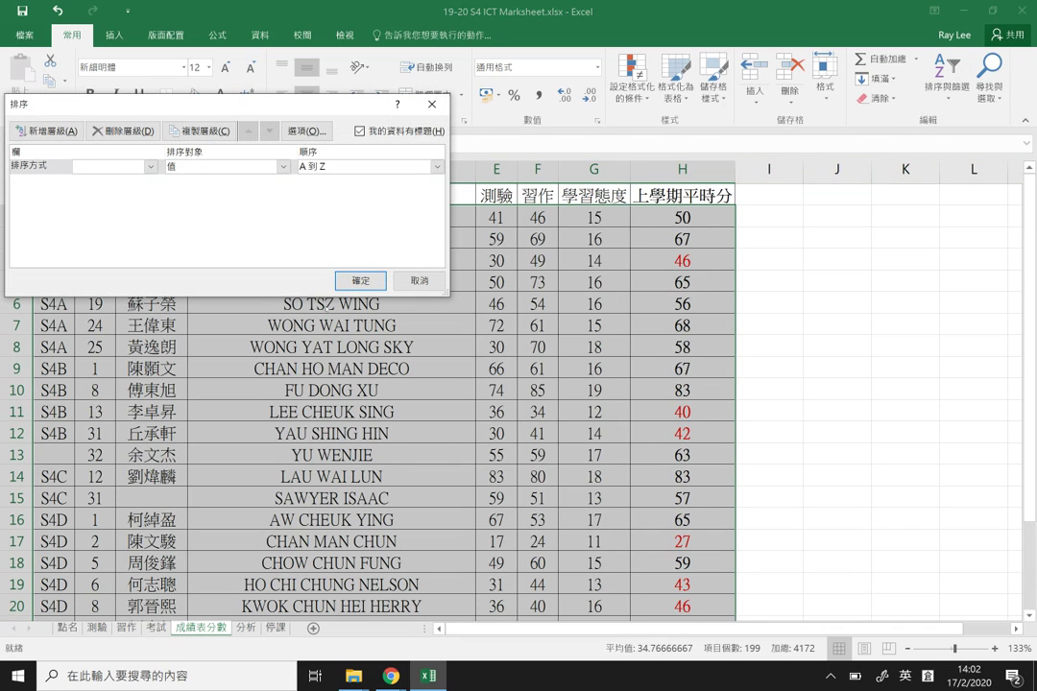
pyautogui.click(125, 166)
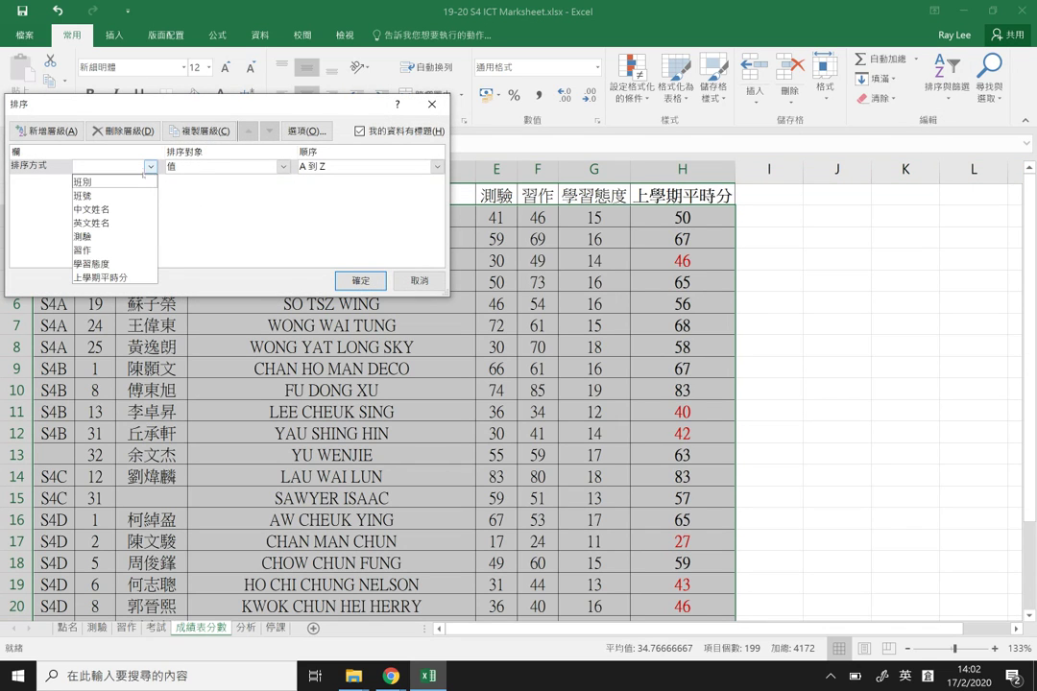
pyautogui.click(121, 235)
pyautogui.click(350, 281)
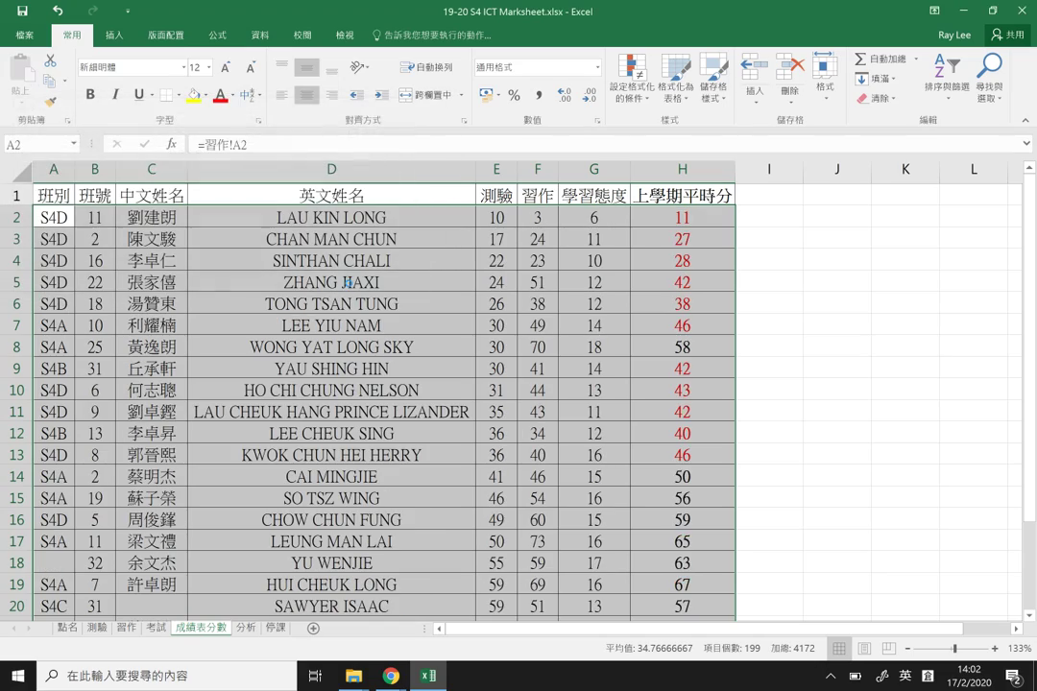
# Review the sorted rows, then undo the sort by 測驗
pyautogui.scroll(-4, 540, 341)
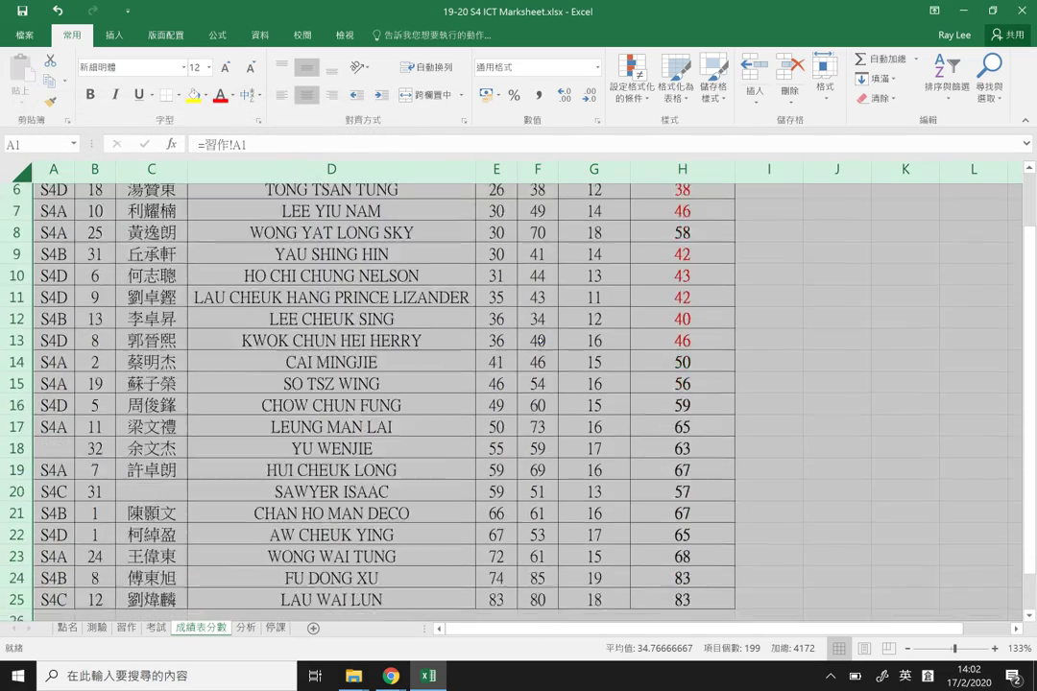
pyautogui.scroll(1, 540, 344)
pyautogui.scroll(3, 540, 343)
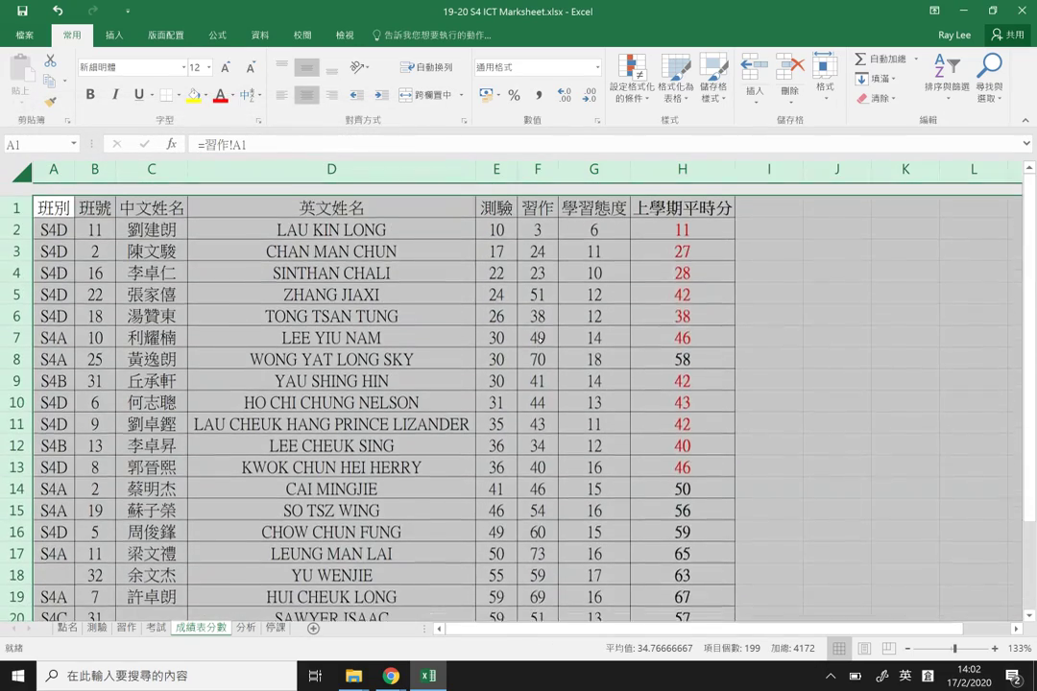
pyautogui.hotkey('ctrl', 'z')
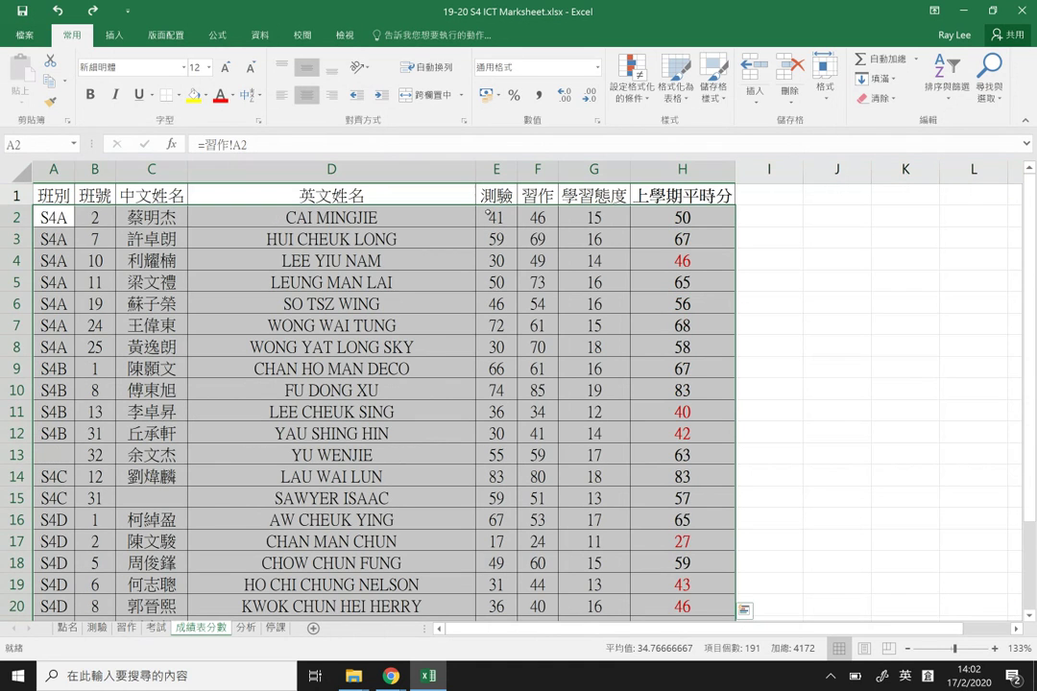
pyautogui.click(457, 201)
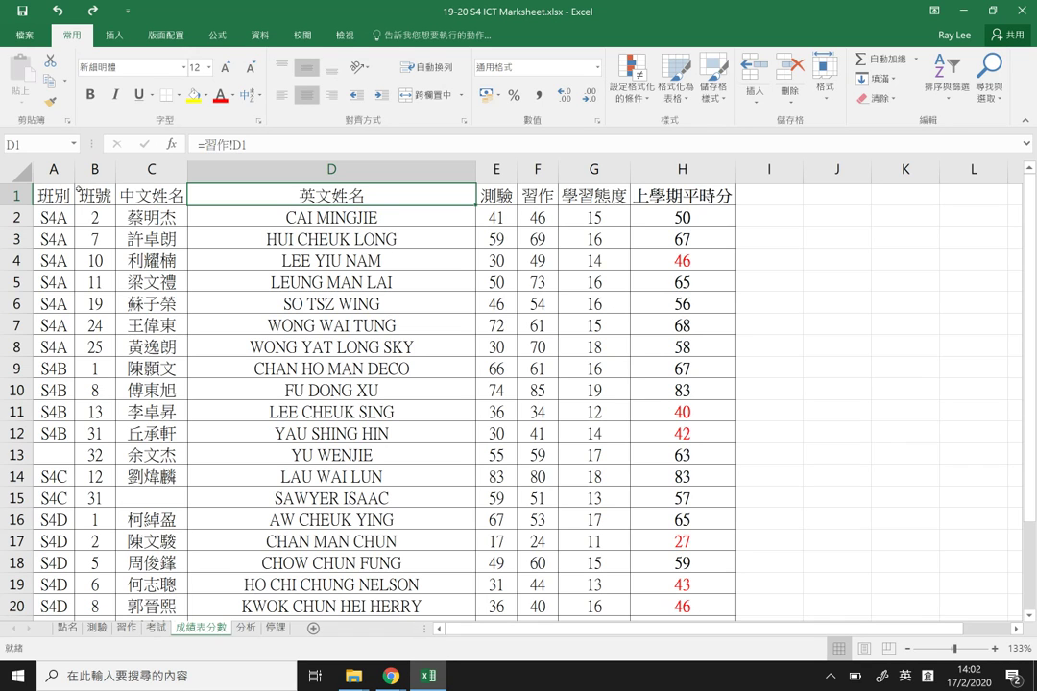
# Turn on filtering for the whole 成績表分數 sheet so every header gets a filter
pyautogui.click(19, 171)
pyautogui.click(953, 91)
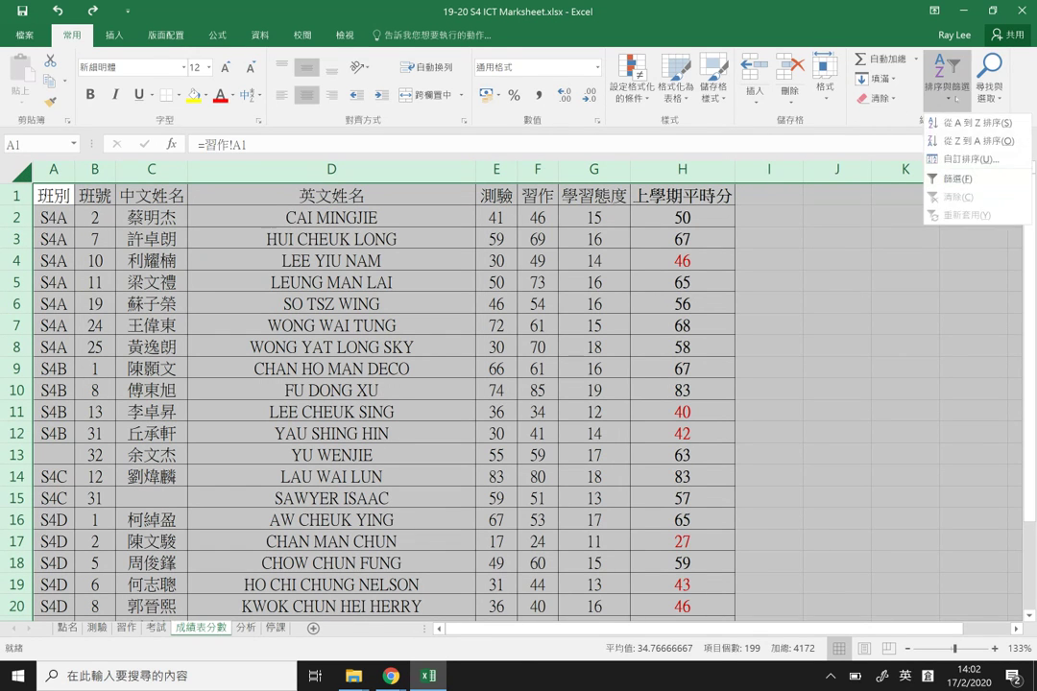
pyautogui.click(965, 179)
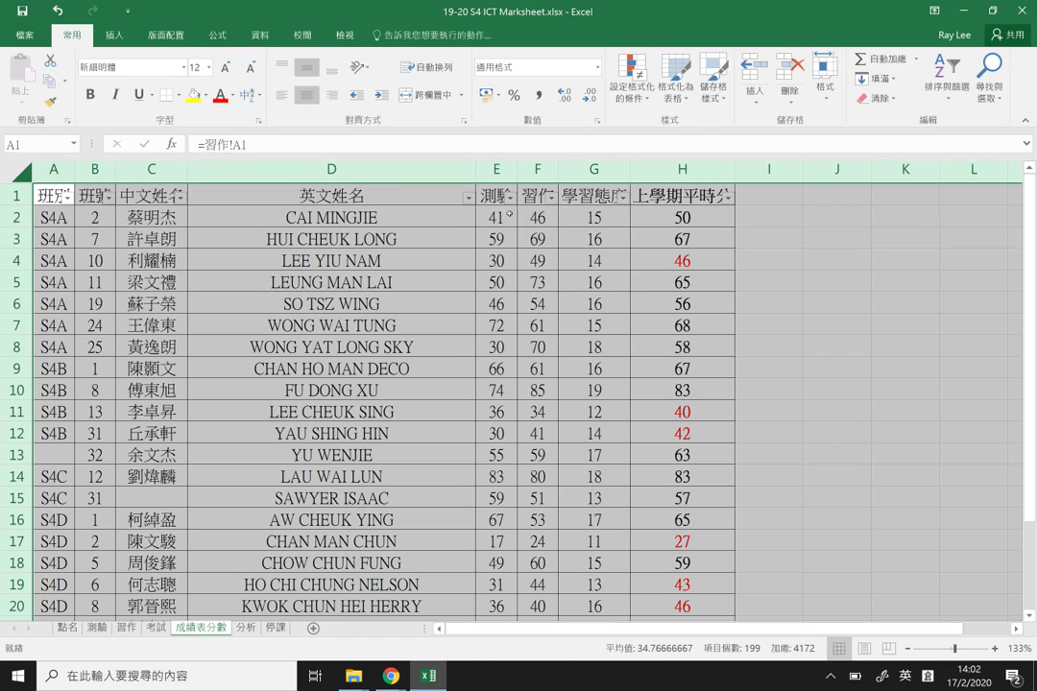
pyautogui.click(764, 260)
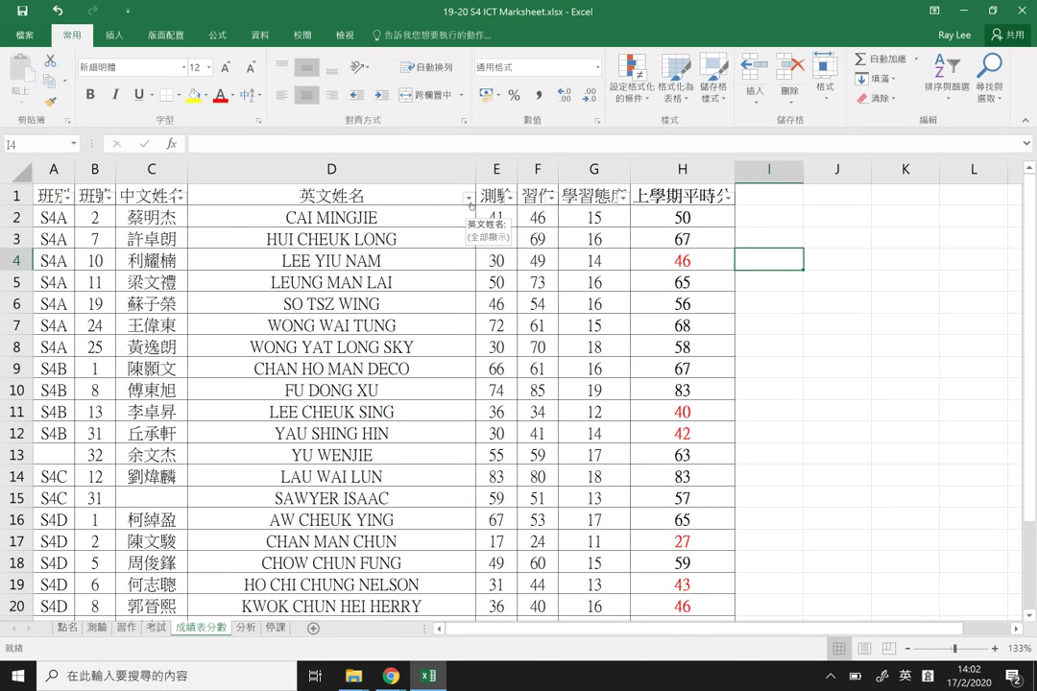
# Filter the 測驗 column to show only the value 10
pyautogui.click(511, 199)
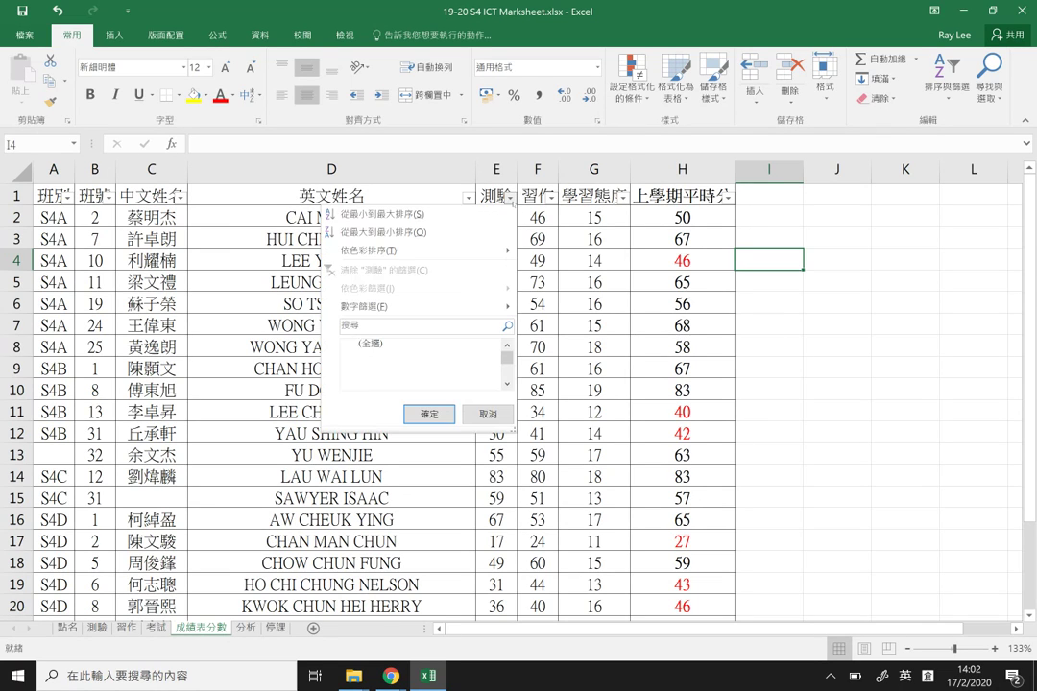
pyautogui.scroll(-3, 416, 384)
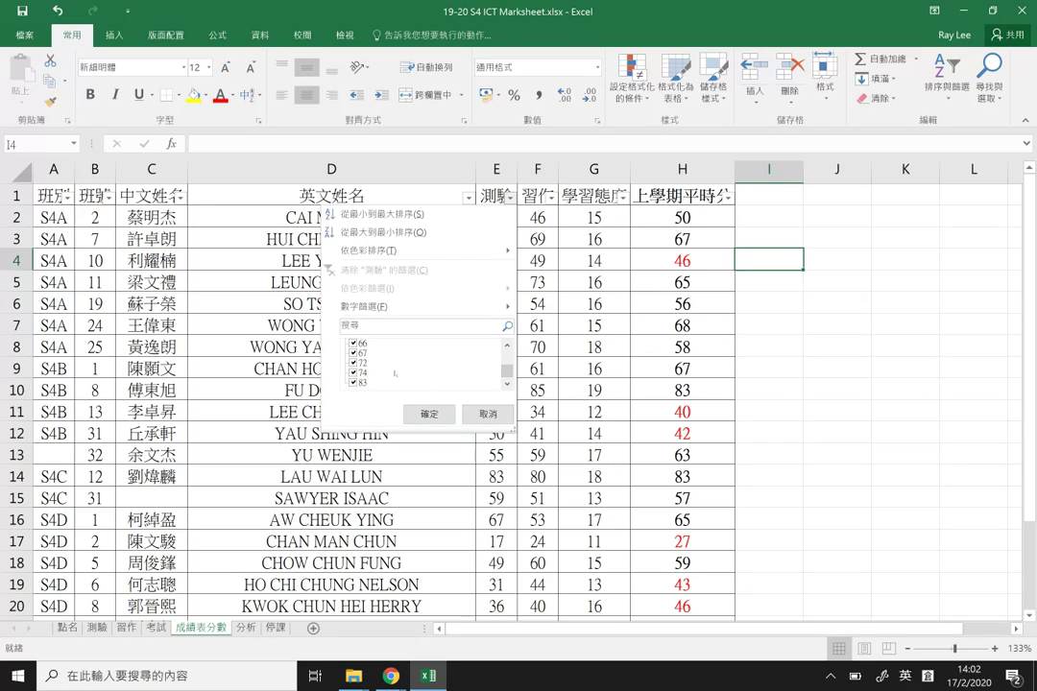
pyautogui.scroll(-3, 395, 374)
pyautogui.scroll(6, 454, 368)
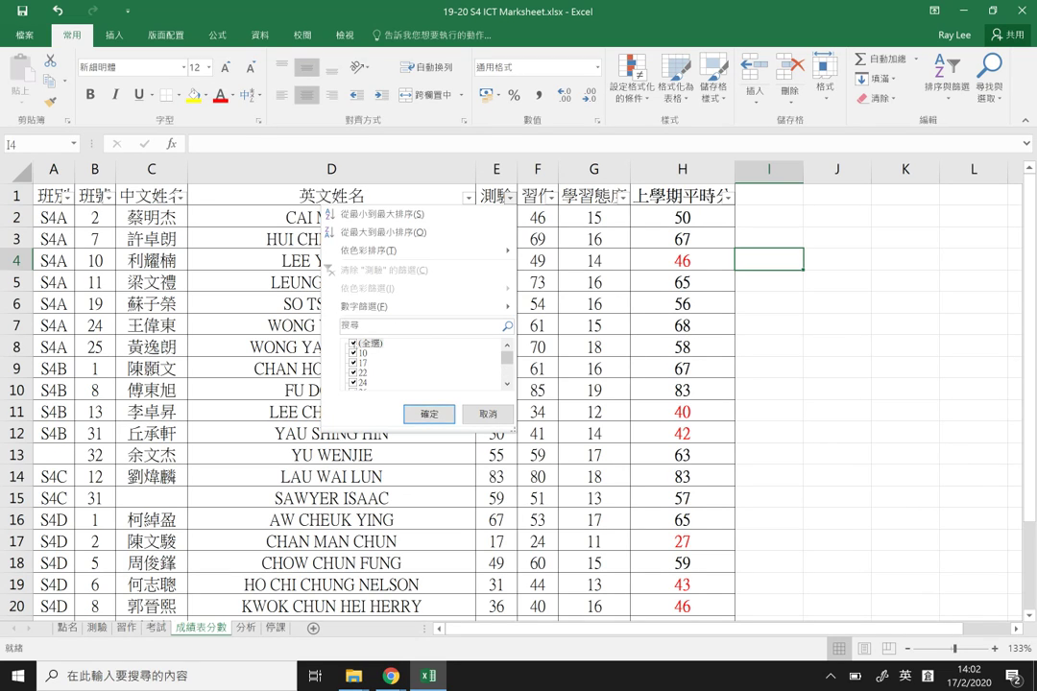
pyautogui.click(354, 342)
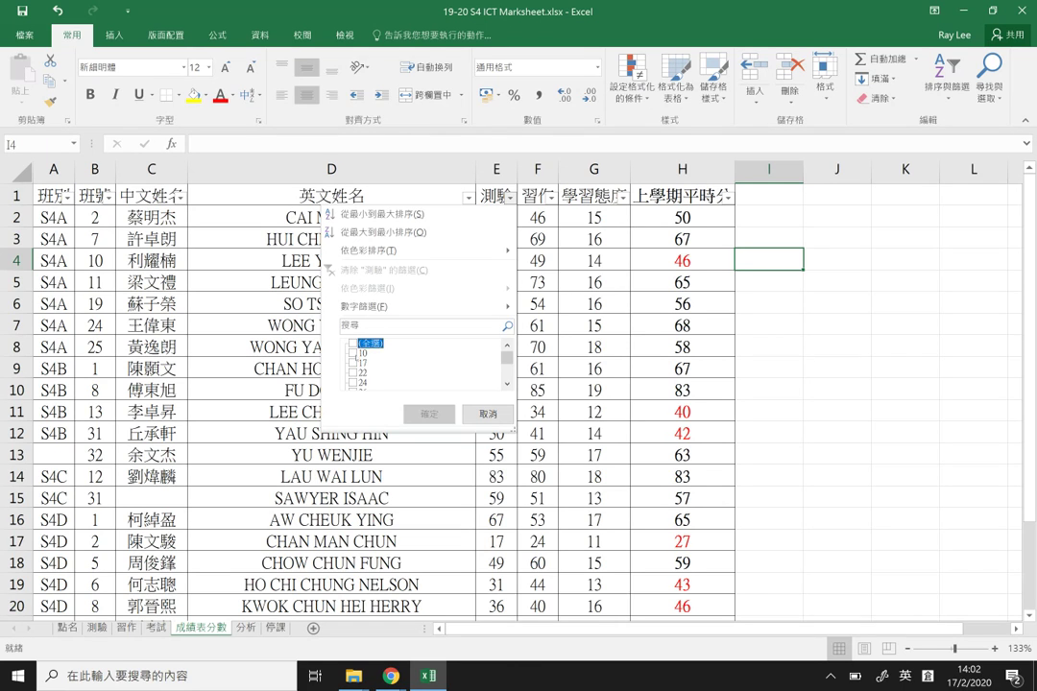
pyautogui.click(351, 353)
pyautogui.click(429, 414)
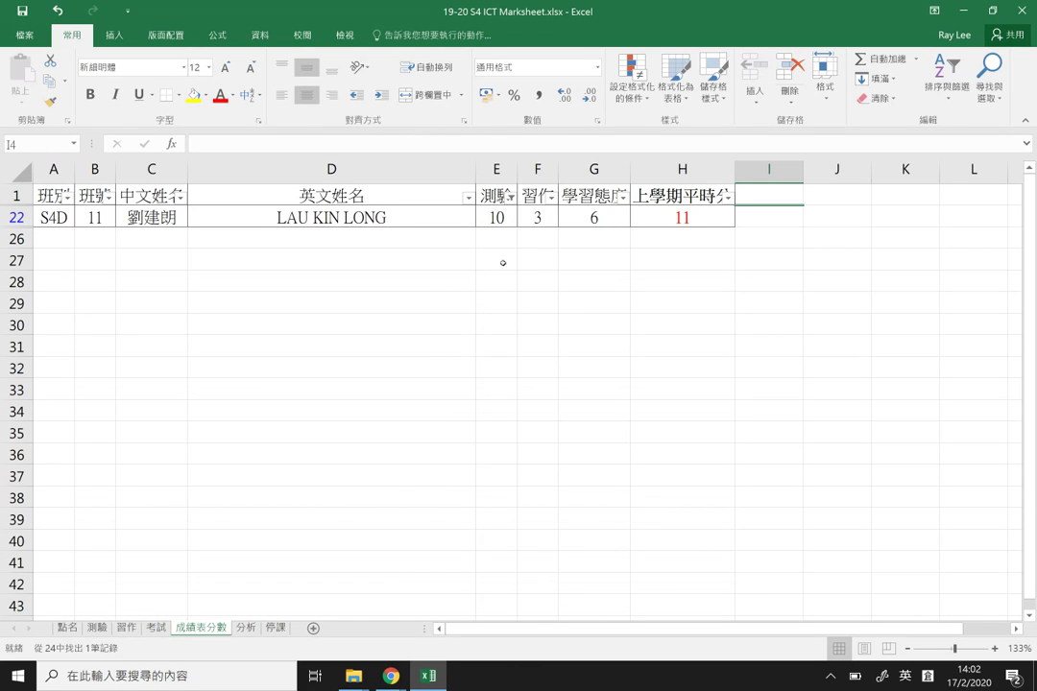
# Change the 測驗 filter to show only the value 17 instead of 10
pyautogui.click(510, 199)
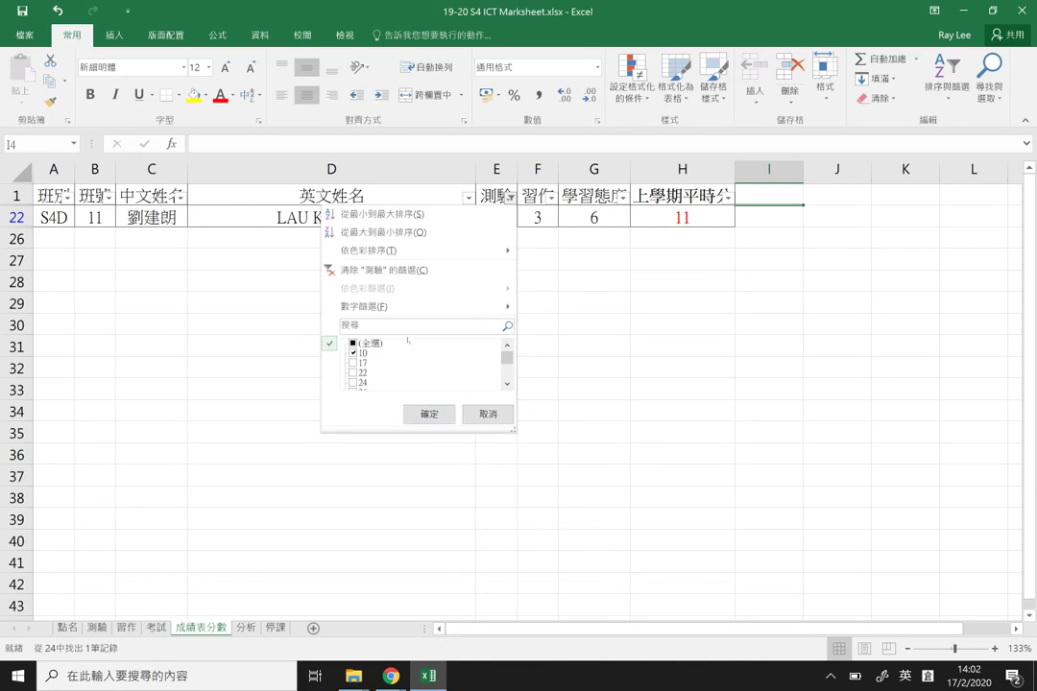
pyautogui.click(352, 363)
pyautogui.click(361, 353)
pyautogui.click(430, 413)
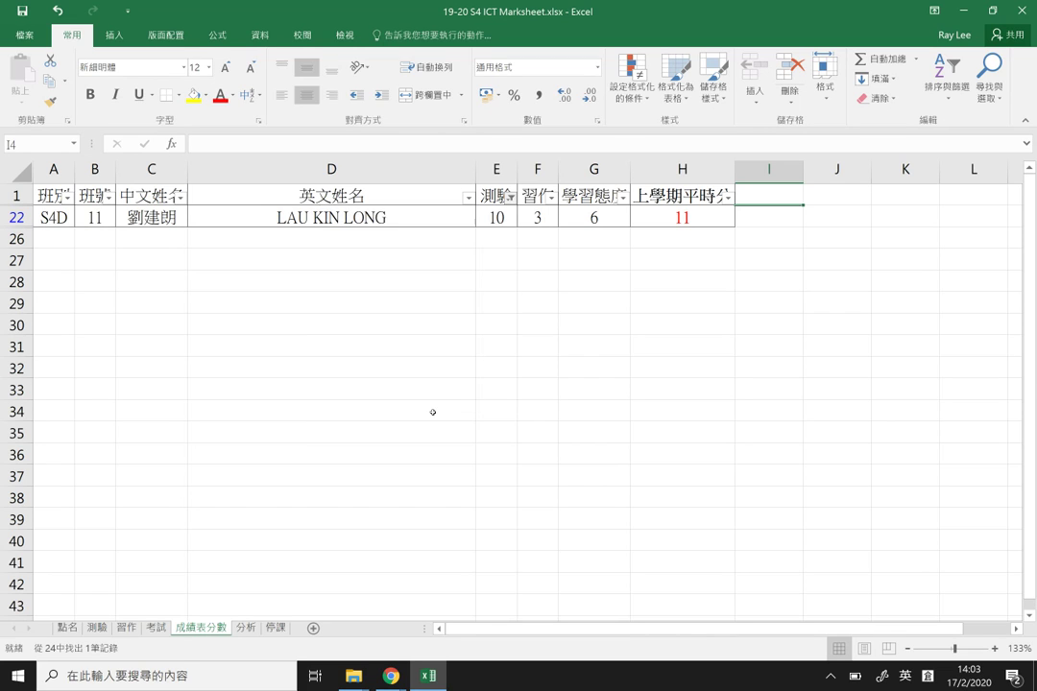
# Replace the 測驗 value filter with a number filter showing only marks less than 50
pyautogui.click(511, 198)
pyautogui.click(353, 343)
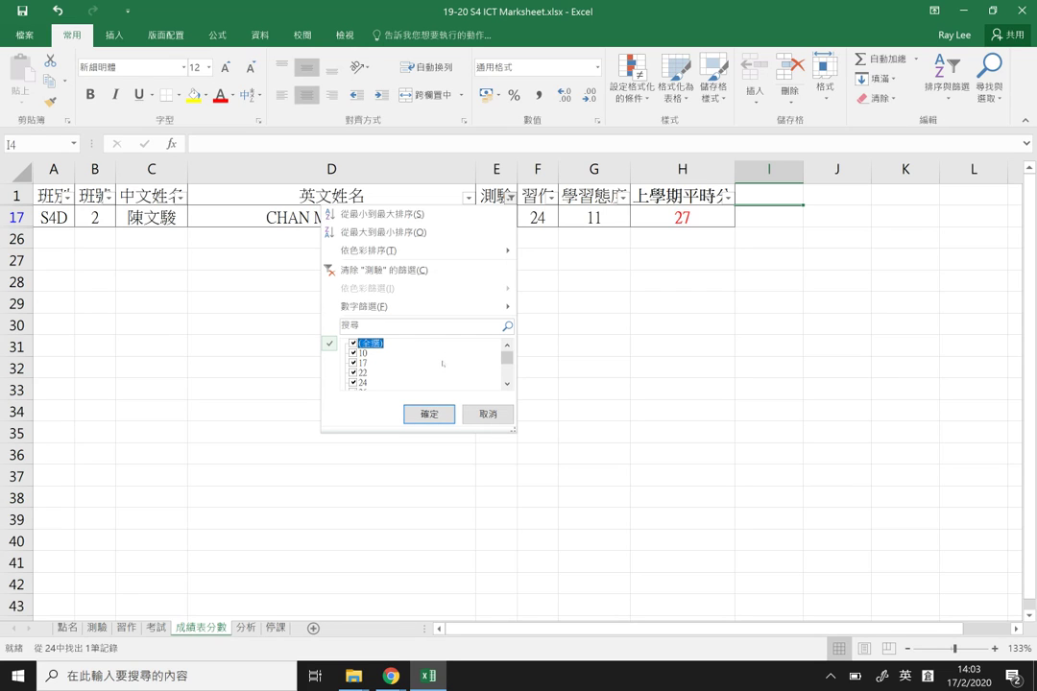
pyautogui.moveTo(511, 308)
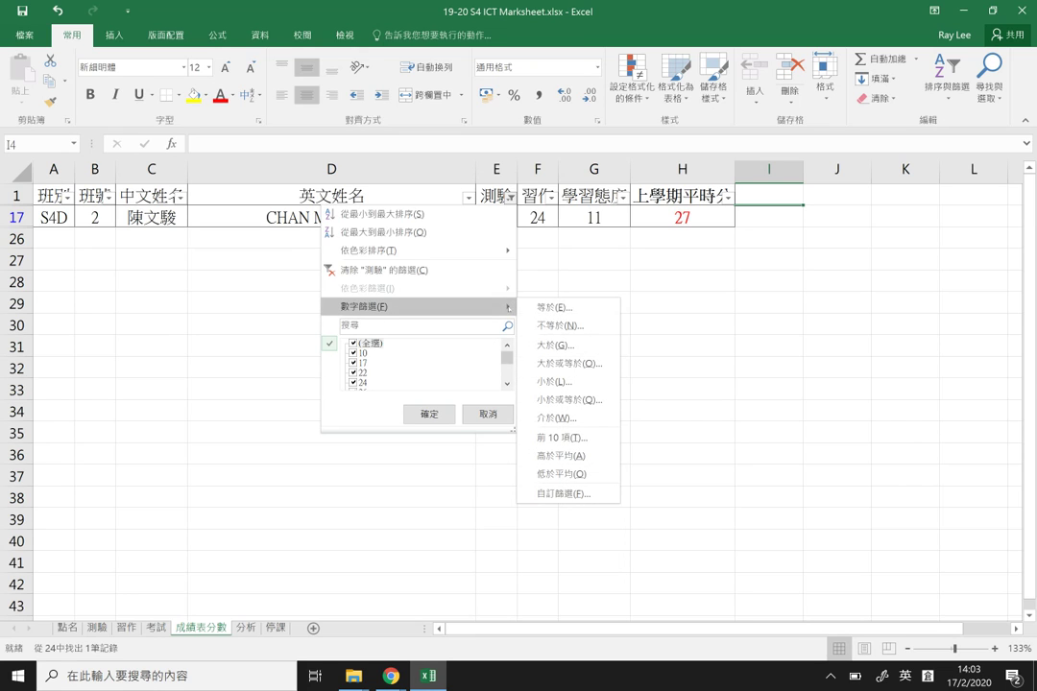
pyautogui.click(562, 382)
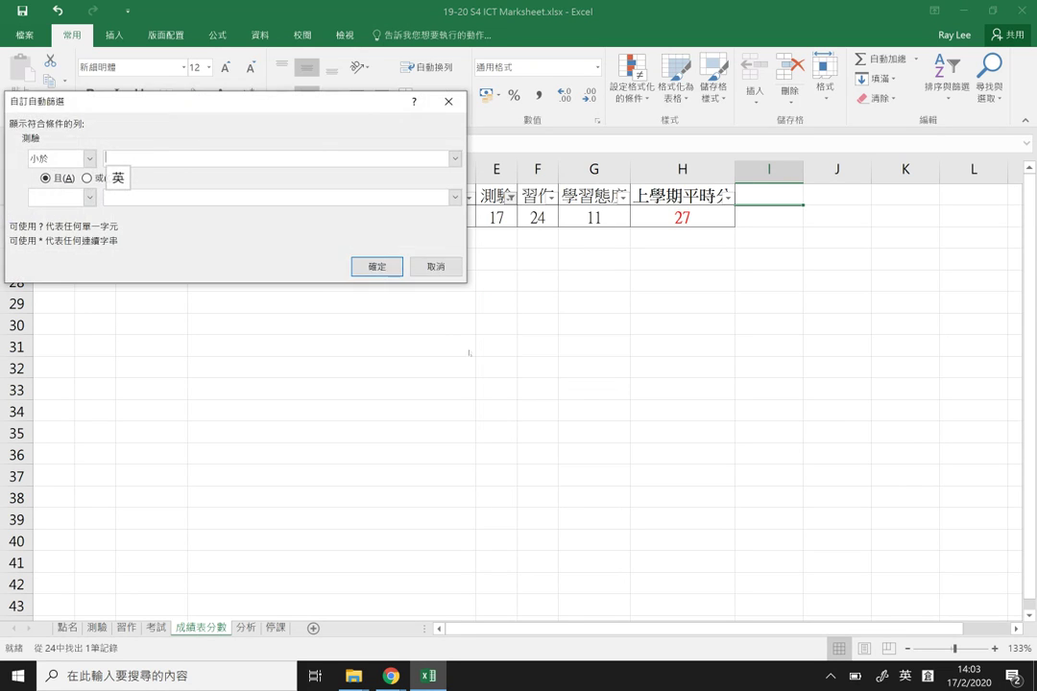
pyautogui.write('50')
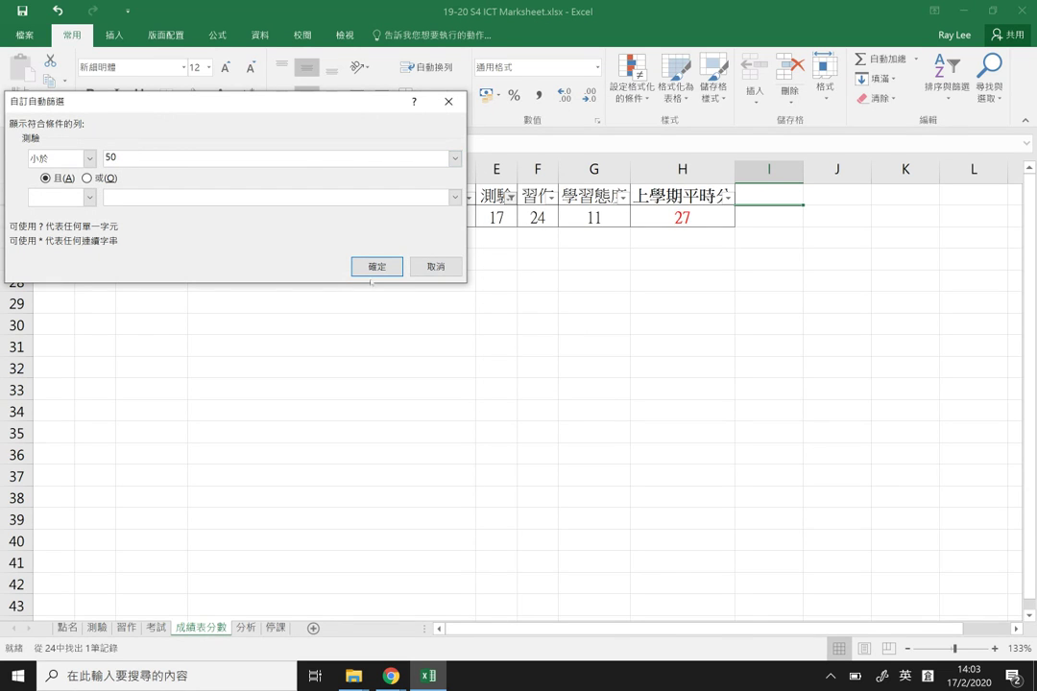
pyautogui.click(375, 268)
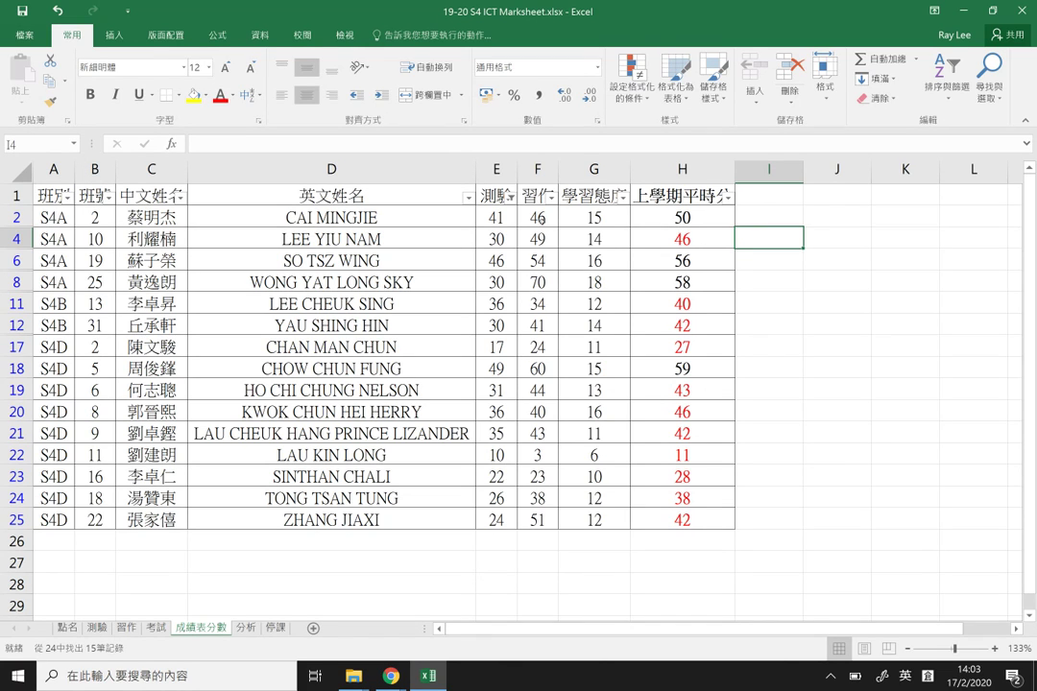
# Reselect all values in the 測驗 filter to show every row again
pyautogui.click(509, 196)
pyautogui.click(352, 343)
pyautogui.click(429, 414)
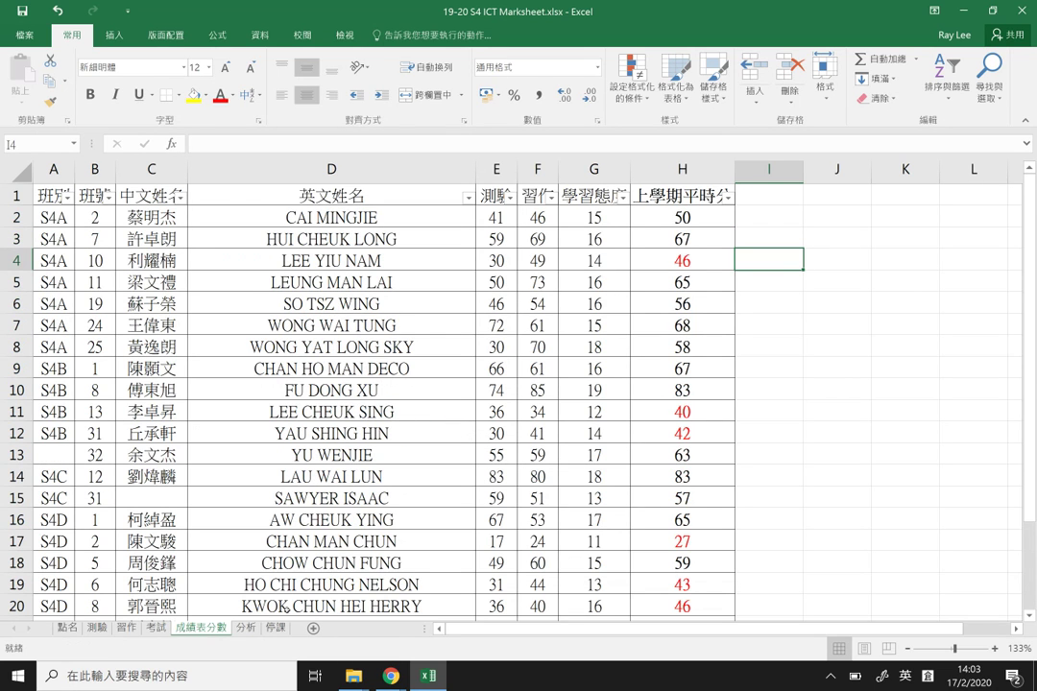
# Switch to the 停課 sheet and turn on filtering for its header row
pyautogui.click(275, 626)
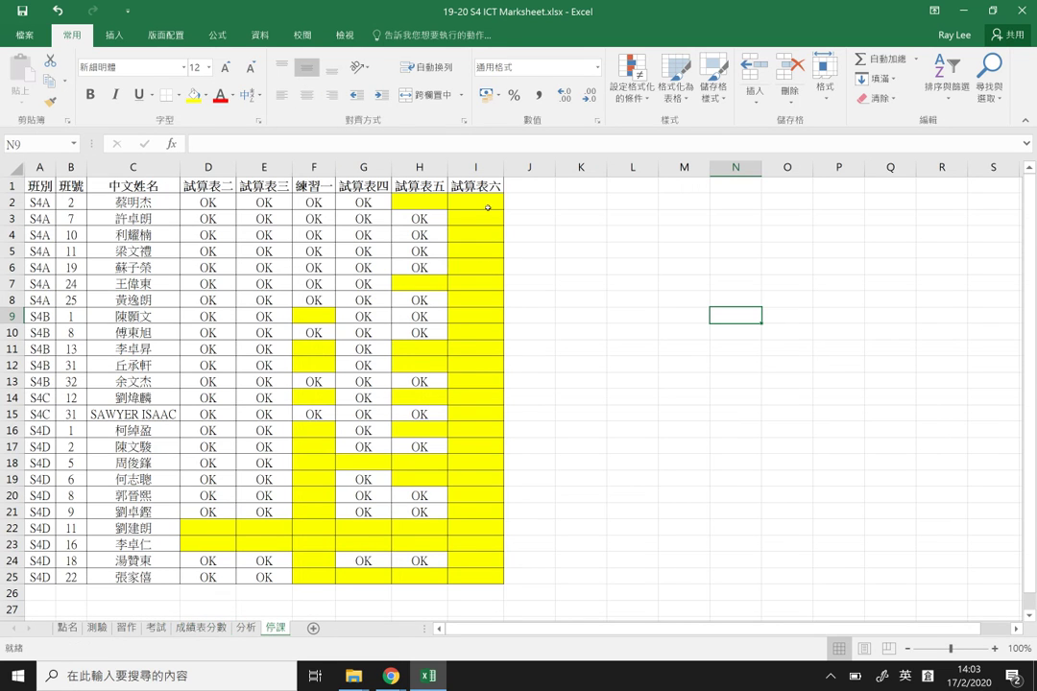
pyautogui.click(413, 185)
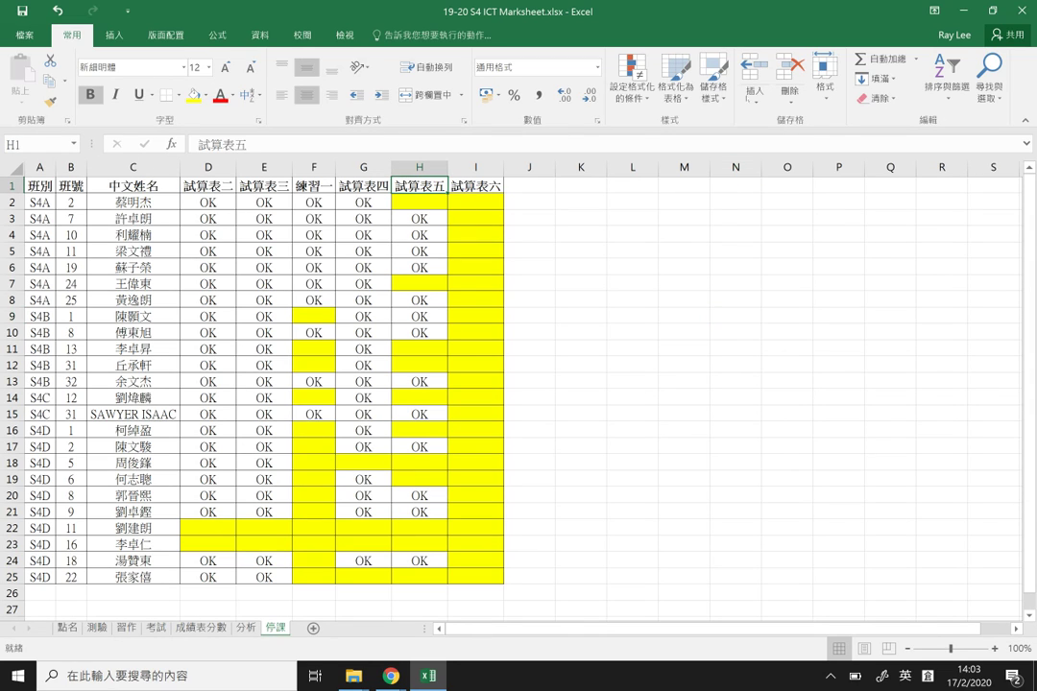
pyautogui.click(946, 77)
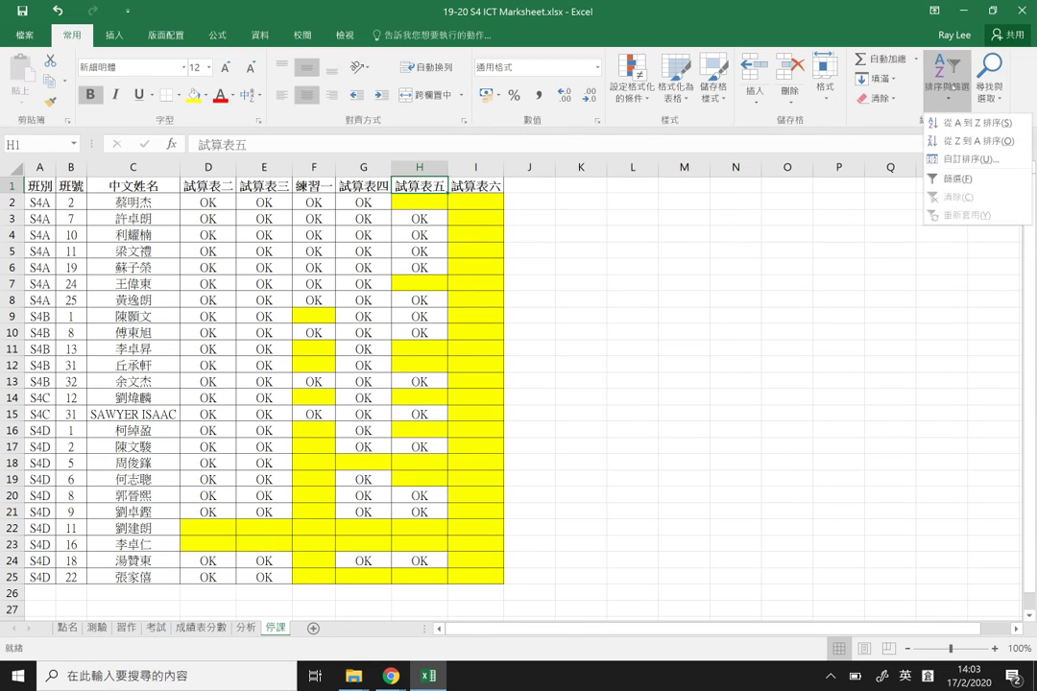
pyautogui.click(966, 180)
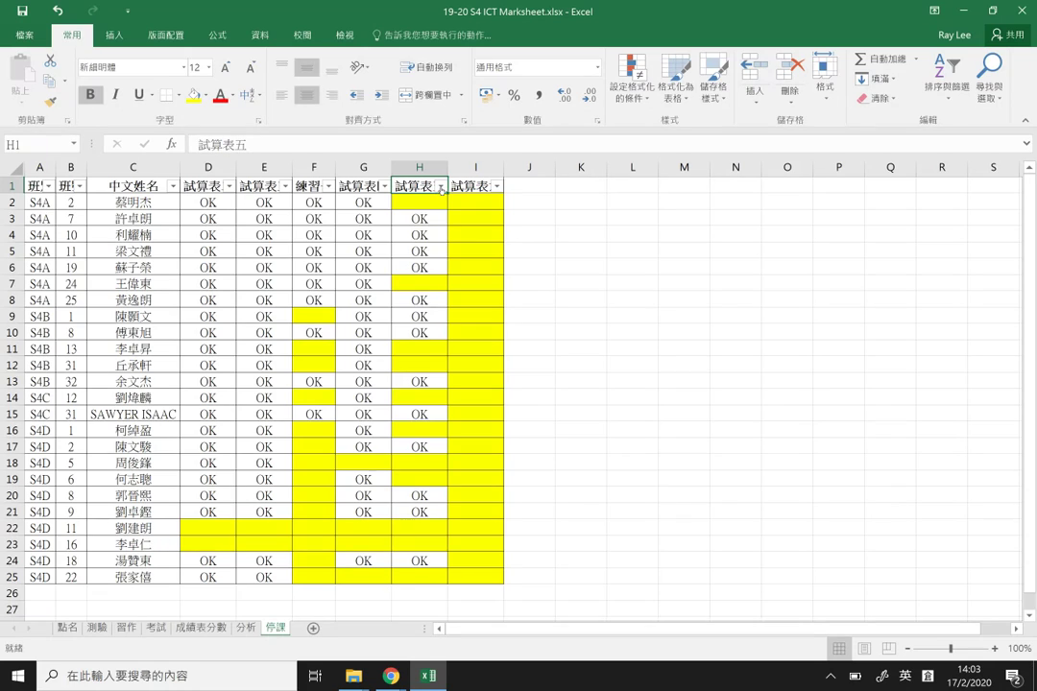
# Filter the 試算表五 column to show only blank cells and look through the listed students' names
pyautogui.click(440, 186)
pyautogui.click(284, 341)
pyautogui.click(357, 395)
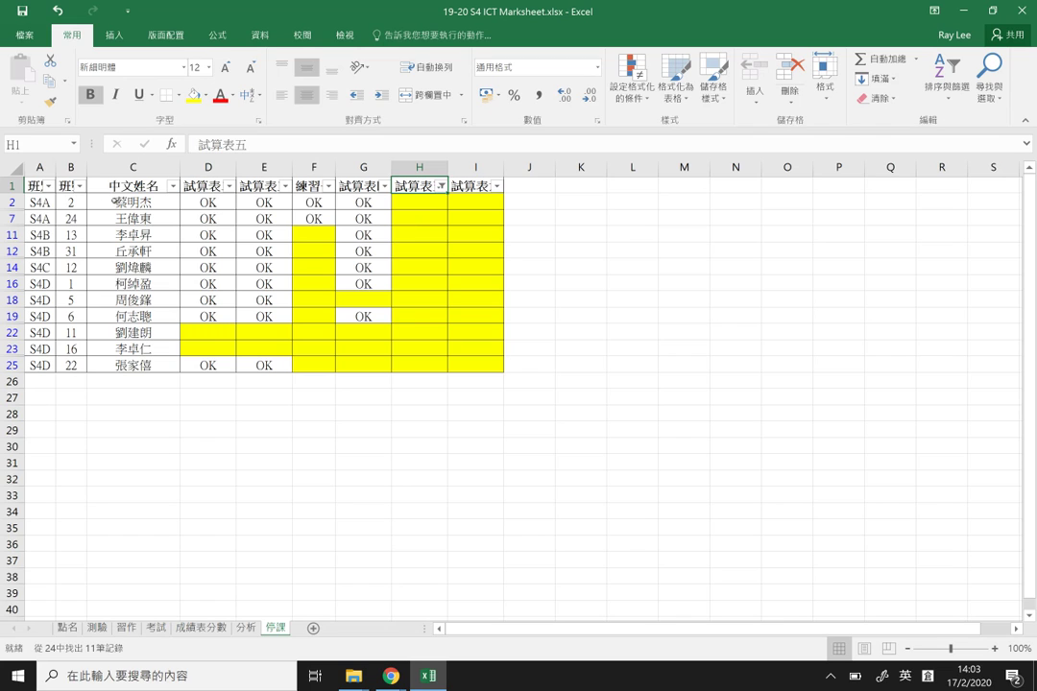
pyautogui.moveTo(125, 202); pyautogui.dragTo(122, 355)
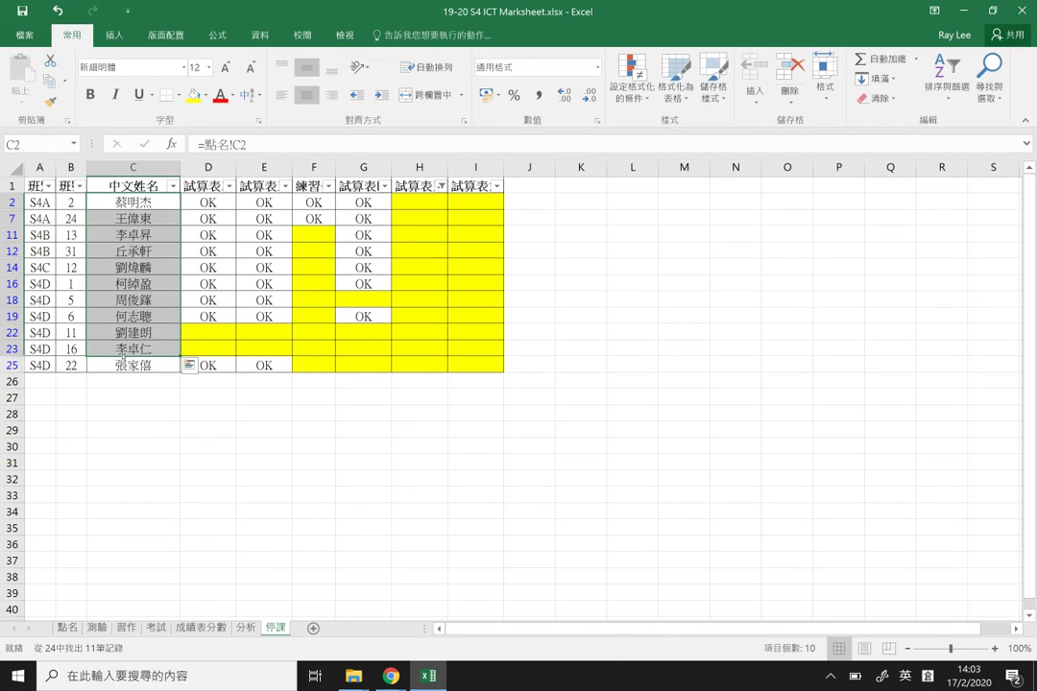
pyautogui.click(122, 363)
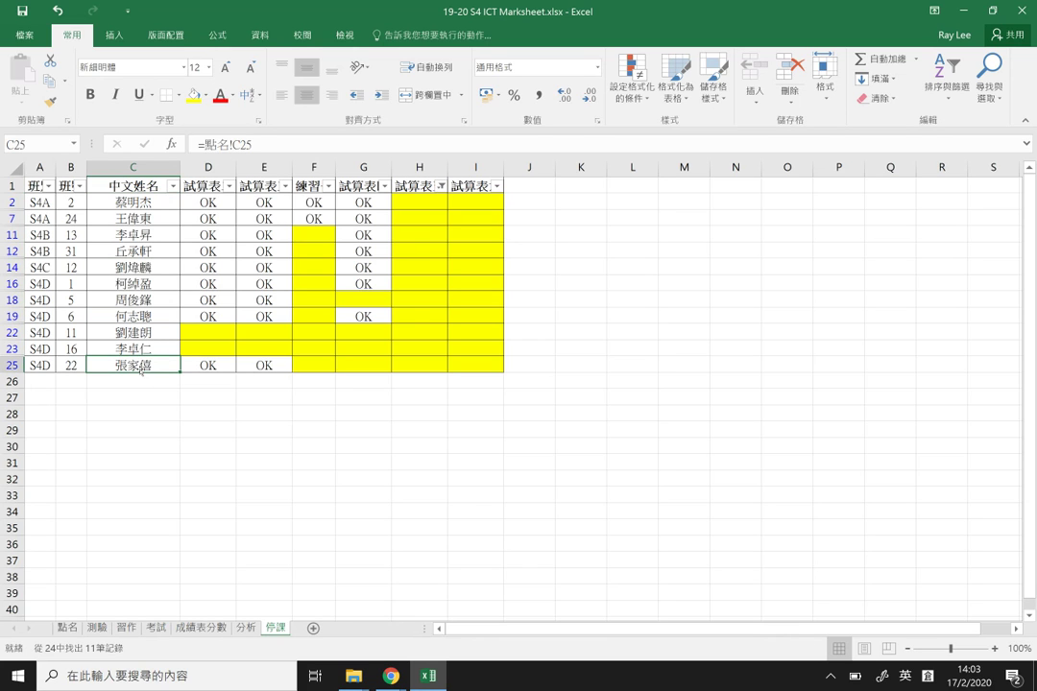
# Reselect all values in the 試算表五 filter, and reapply it to show only blank cells
pyautogui.click(440, 186)
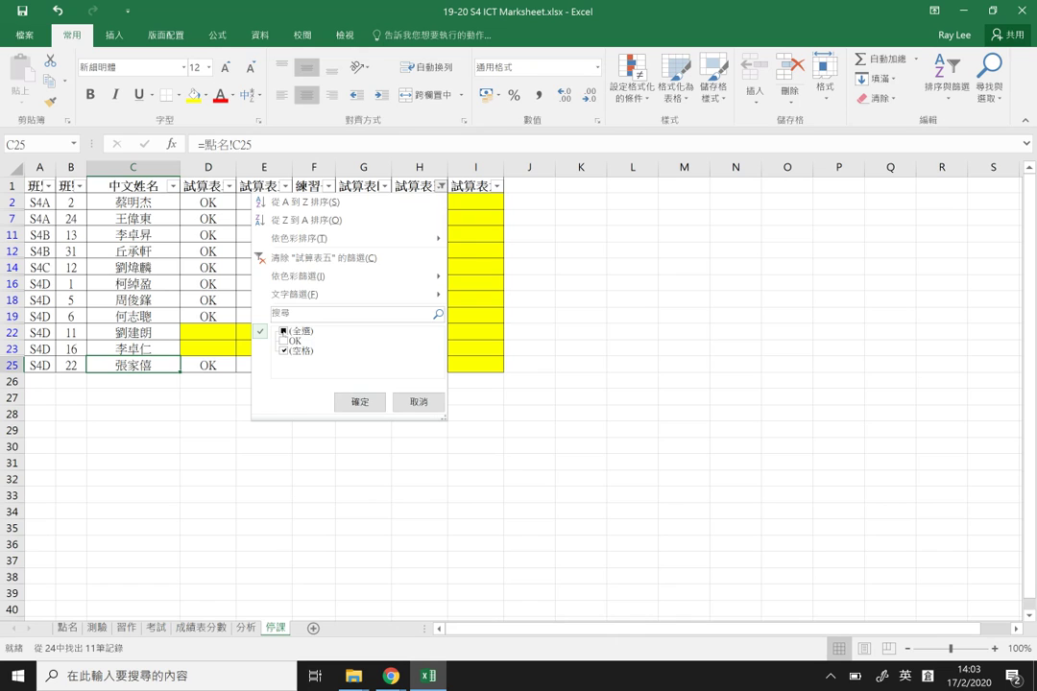
pyautogui.click(359, 401)
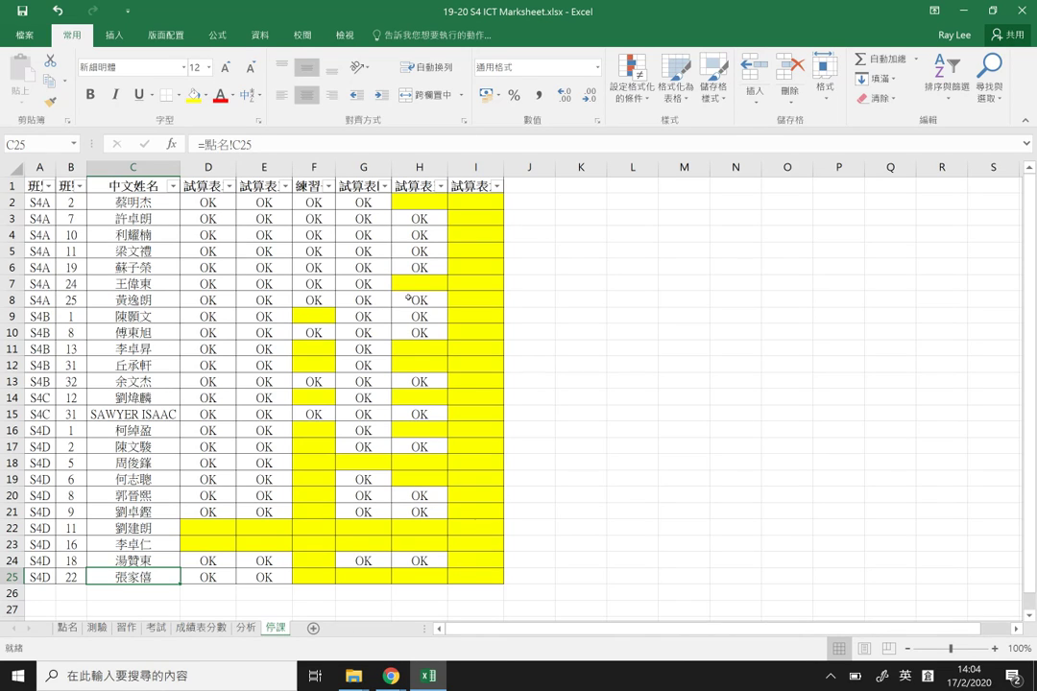
pyautogui.click(440, 186)
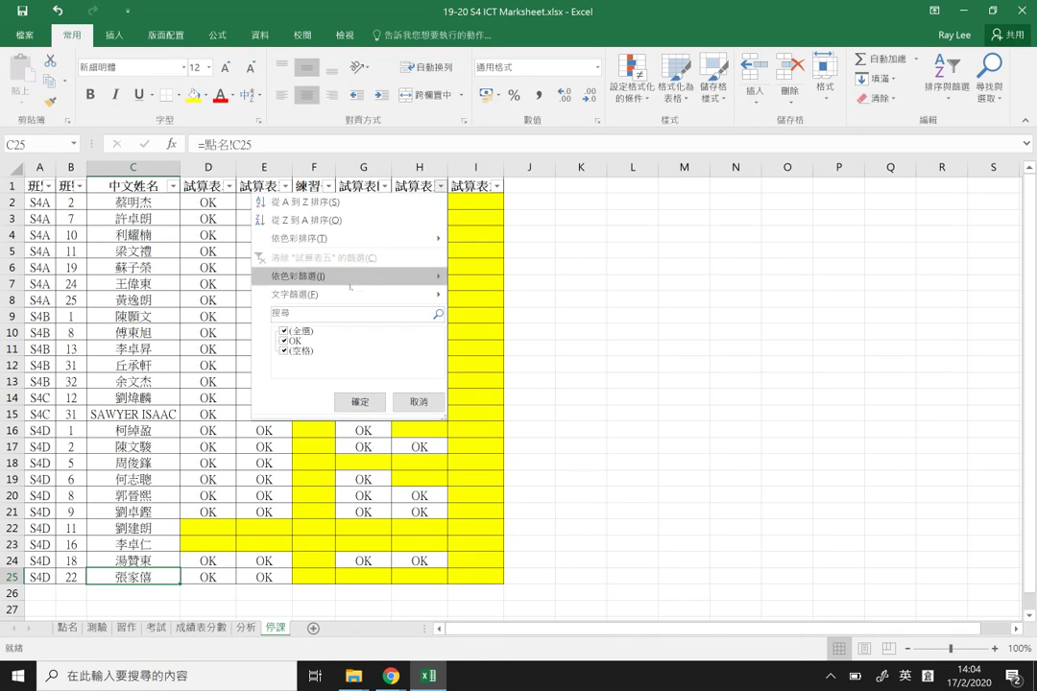
pyautogui.press('Down')
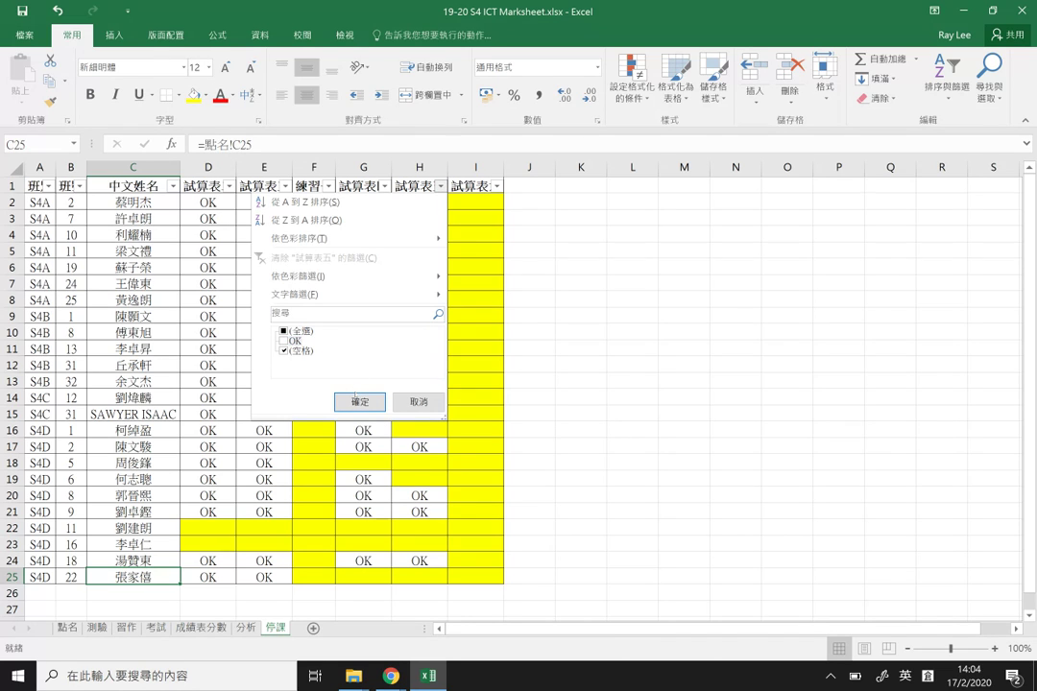
pyautogui.click(356, 400)
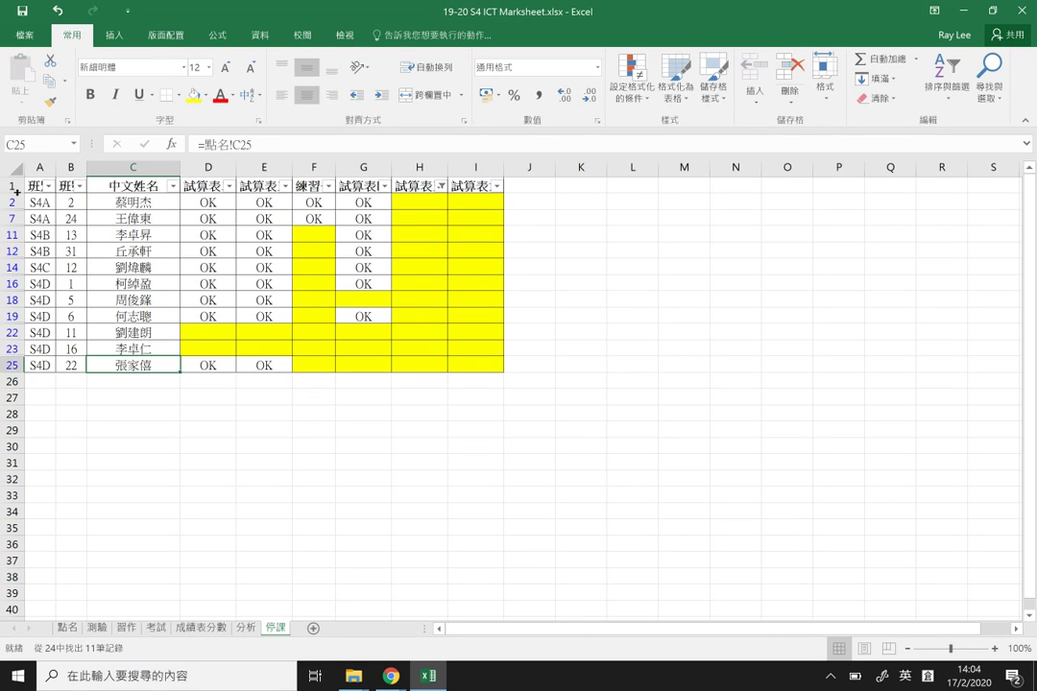
# Try to reveal the filtered-out rows between rows 2 and 7 by resizing row heights, and undo the changes
pyautogui.moveTo(11, 194); pyautogui.dragTo(11, 229)
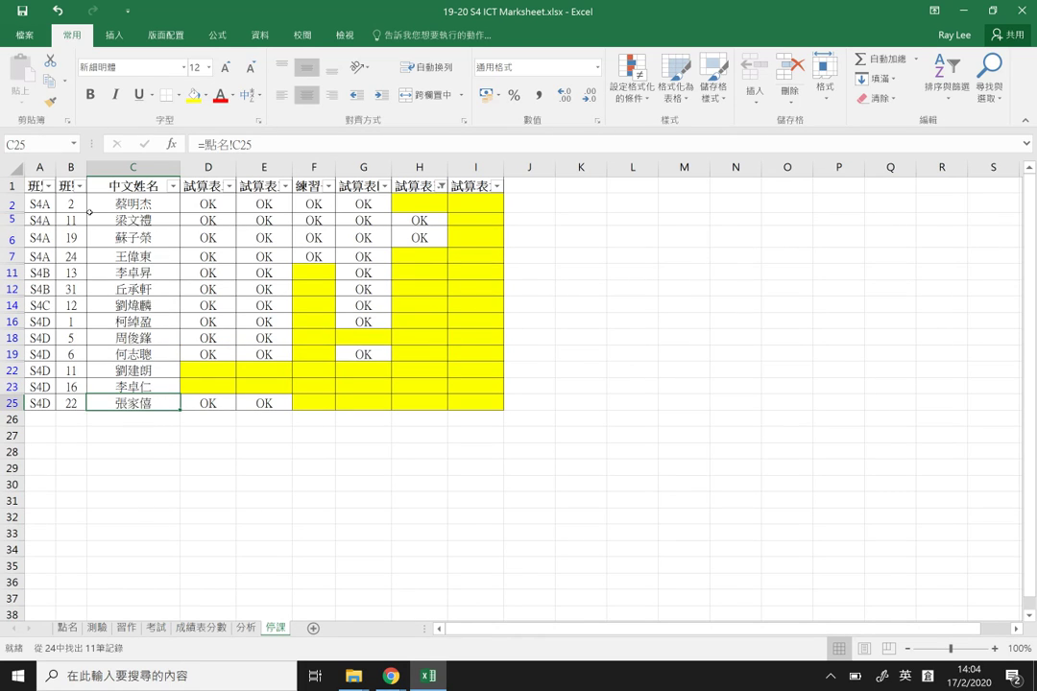
pyautogui.hotkey('ctrl', 'z')
pyautogui.hotkey('ctrl', 'z')
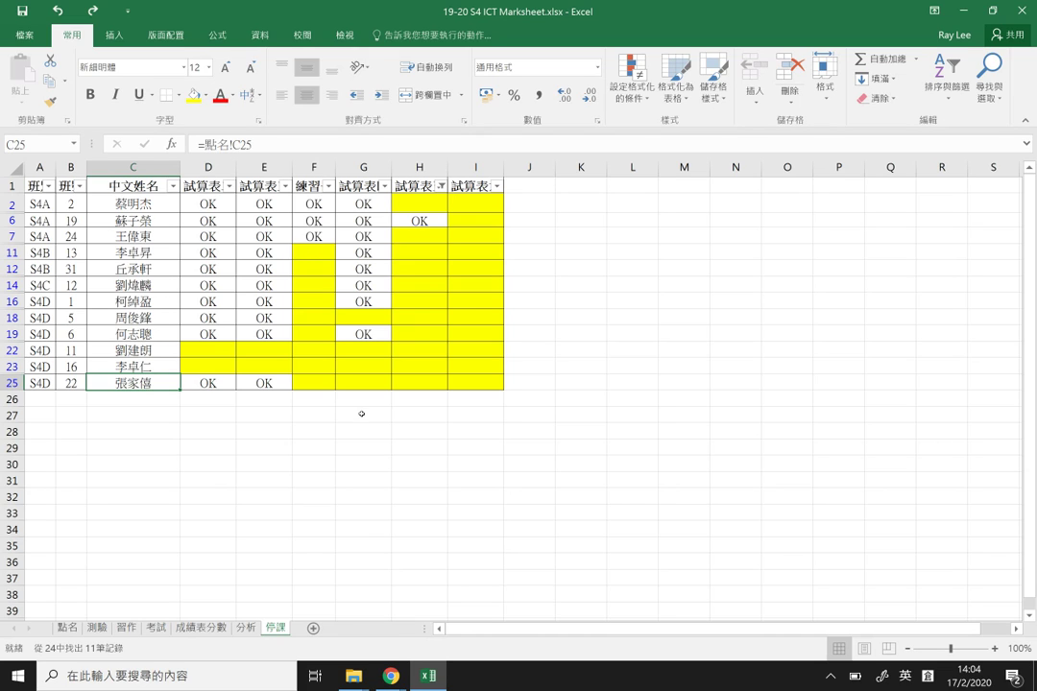
# Enter a COUNT formula in cell H27 over the 試算表五 range H1:H25
pyautogui.click(412, 423)
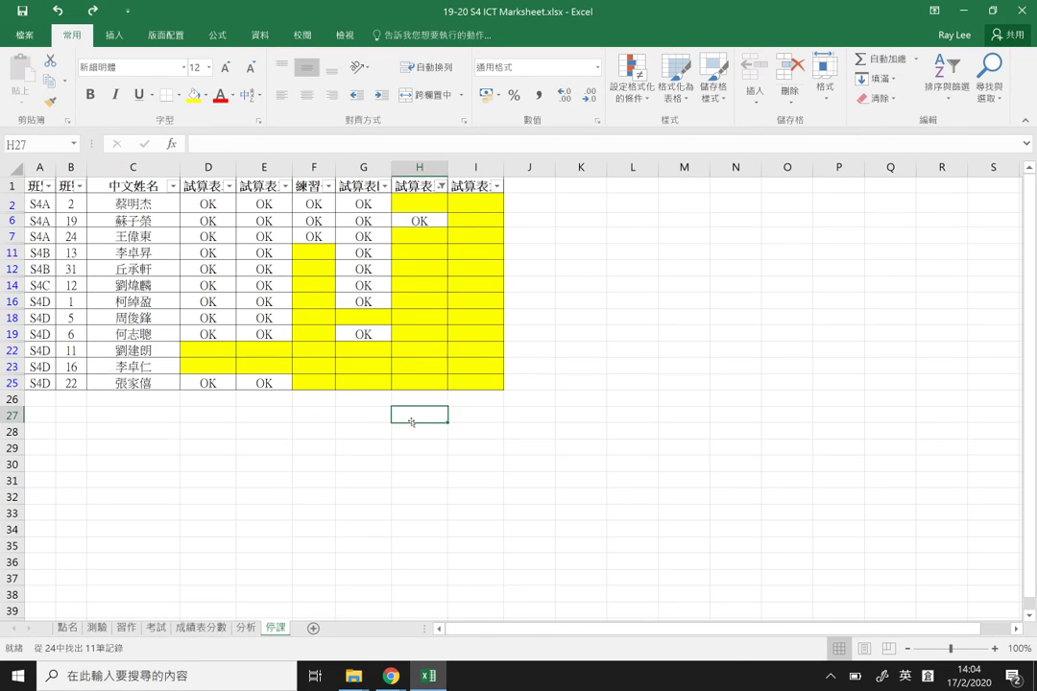
pyautogui.write('=COUNT(')
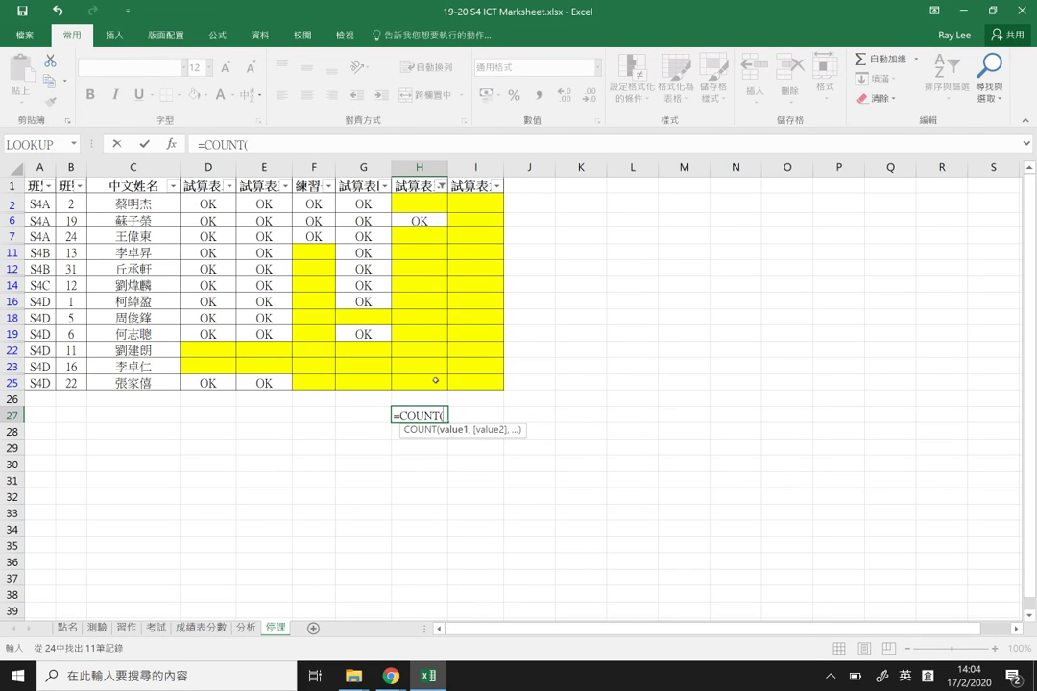
pyautogui.moveTo(433, 381); pyautogui.dragTo(434, 178)
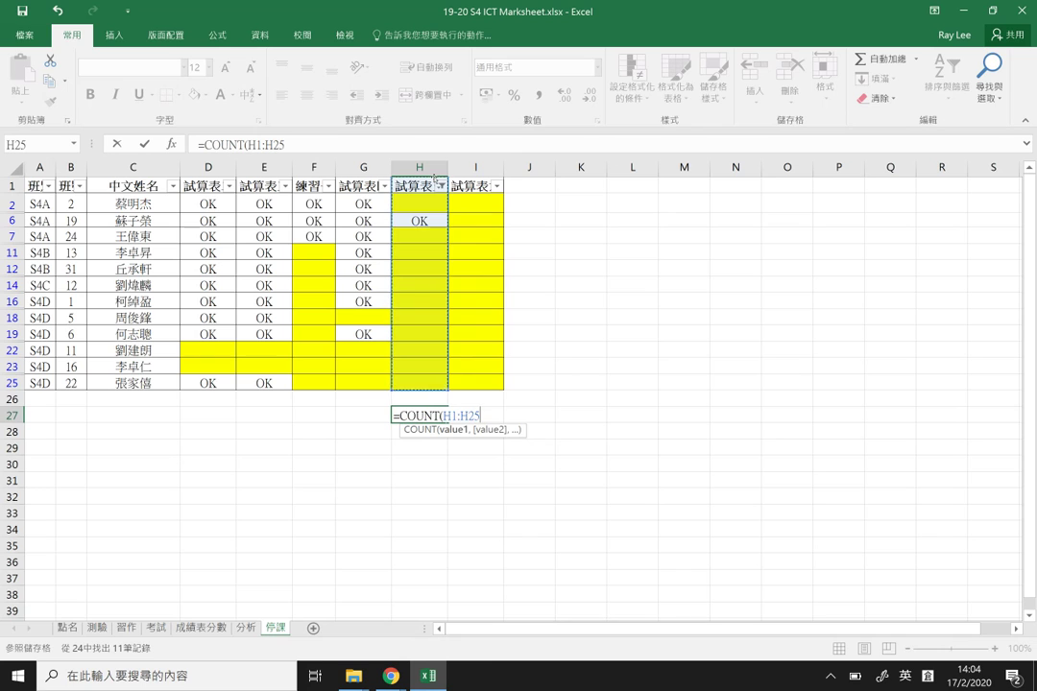
pyautogui.press('Return')
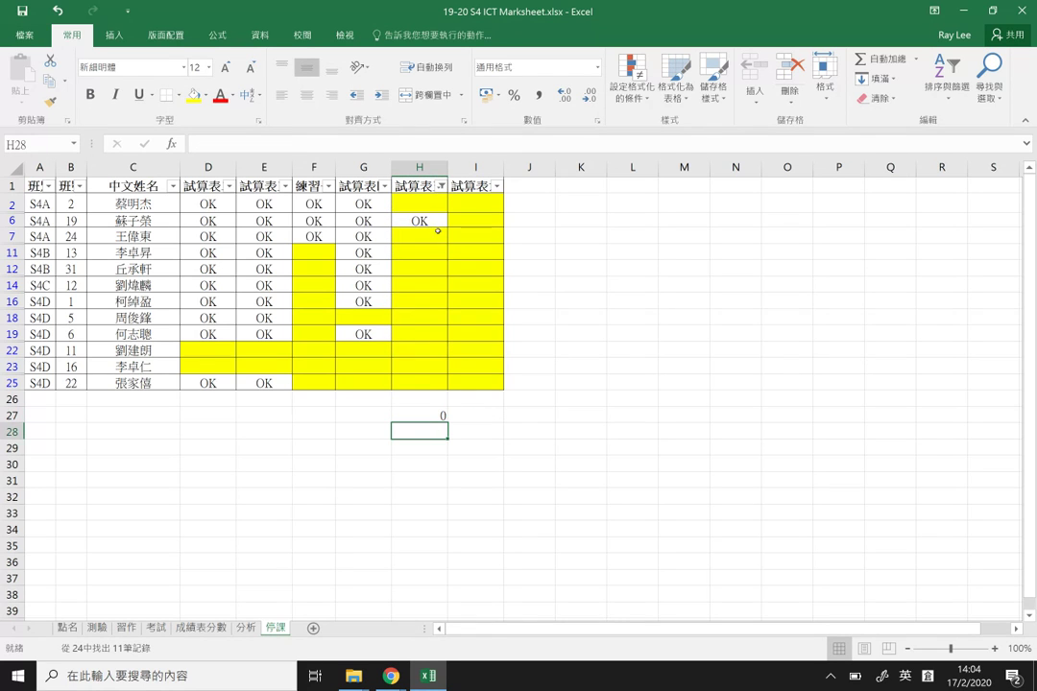
# Change the function of the formula in H27 to COUNTA so it reads =COUNTA(H1:H25)
pyautogui.click(435, 415)
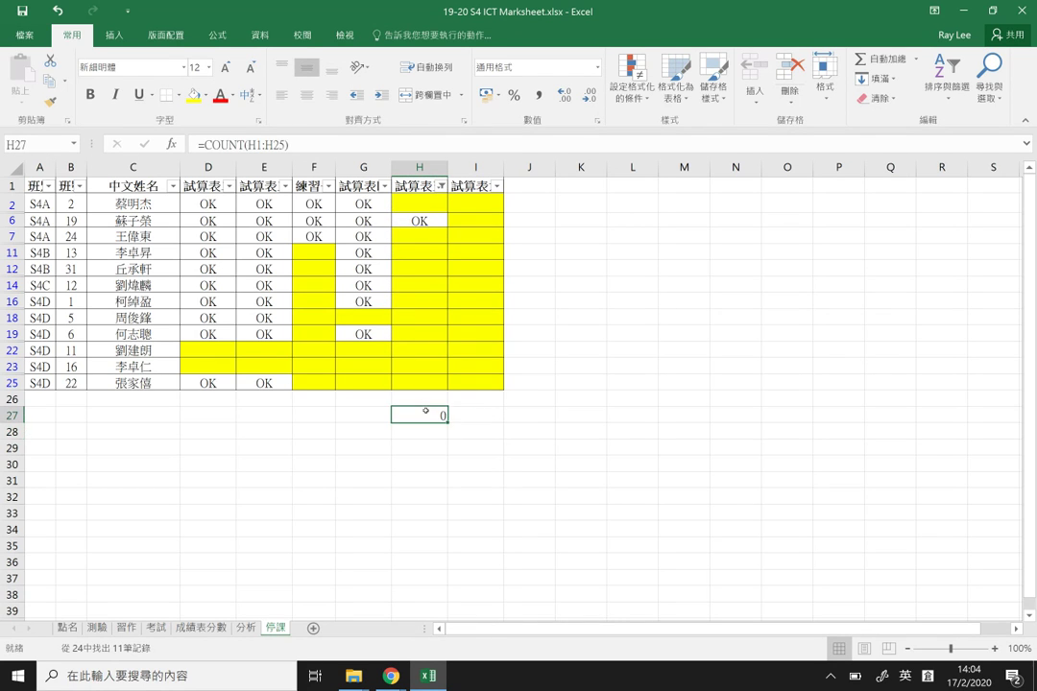
pyautogui.doubleClick(435, 415)
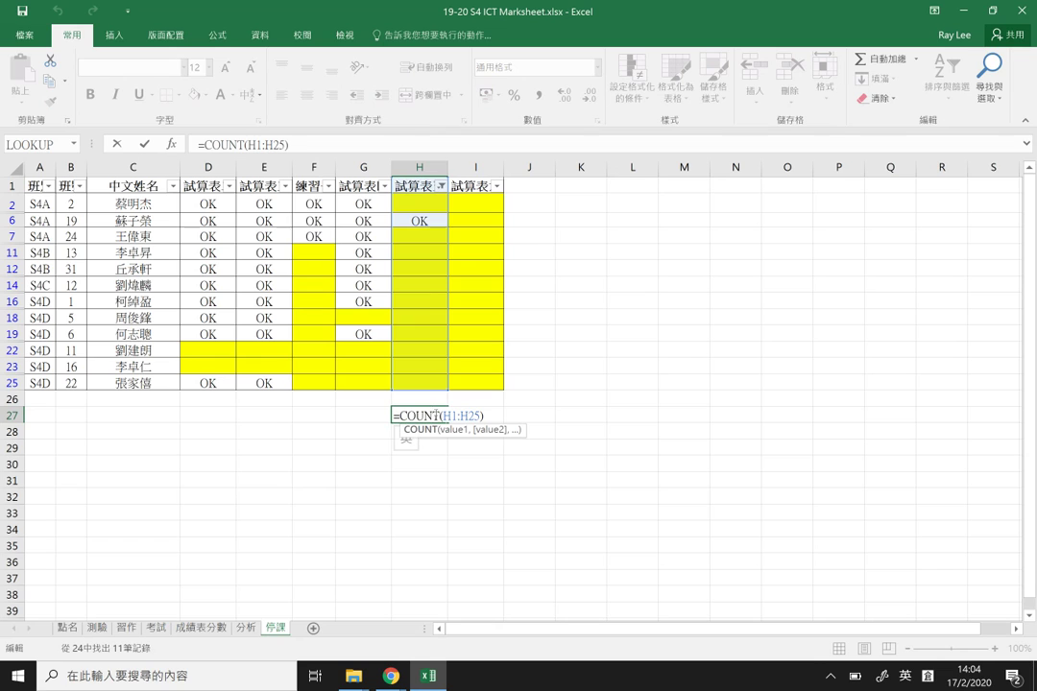
pyautogui.write('A')
pyautogui.press('BackSpace')
pyautogui.write('A')
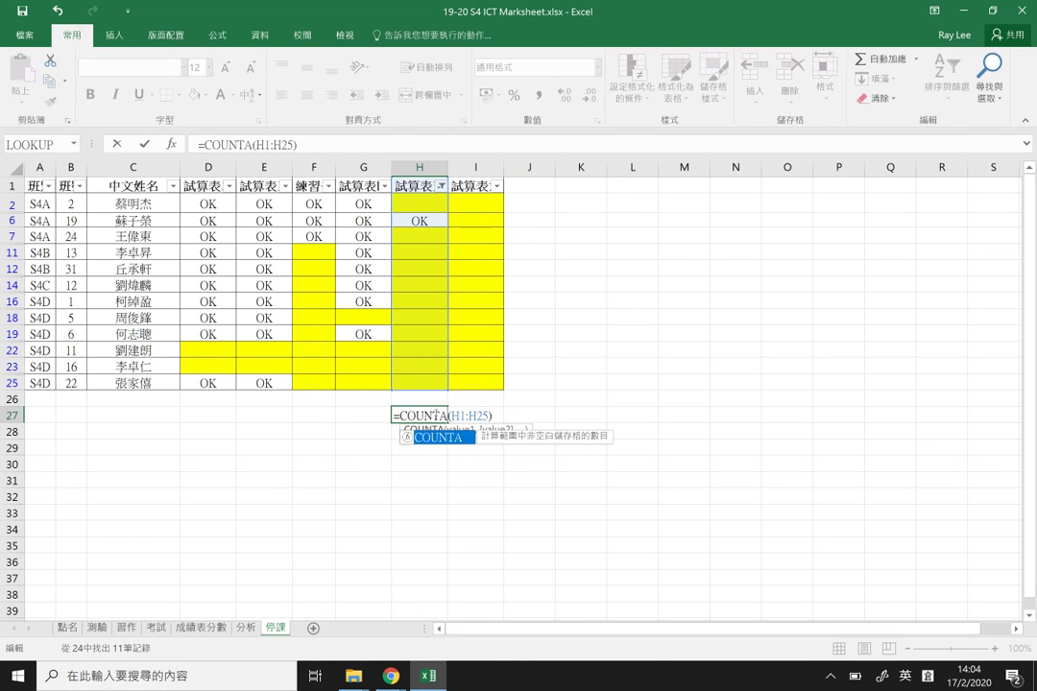
pyautogui.press('Return')
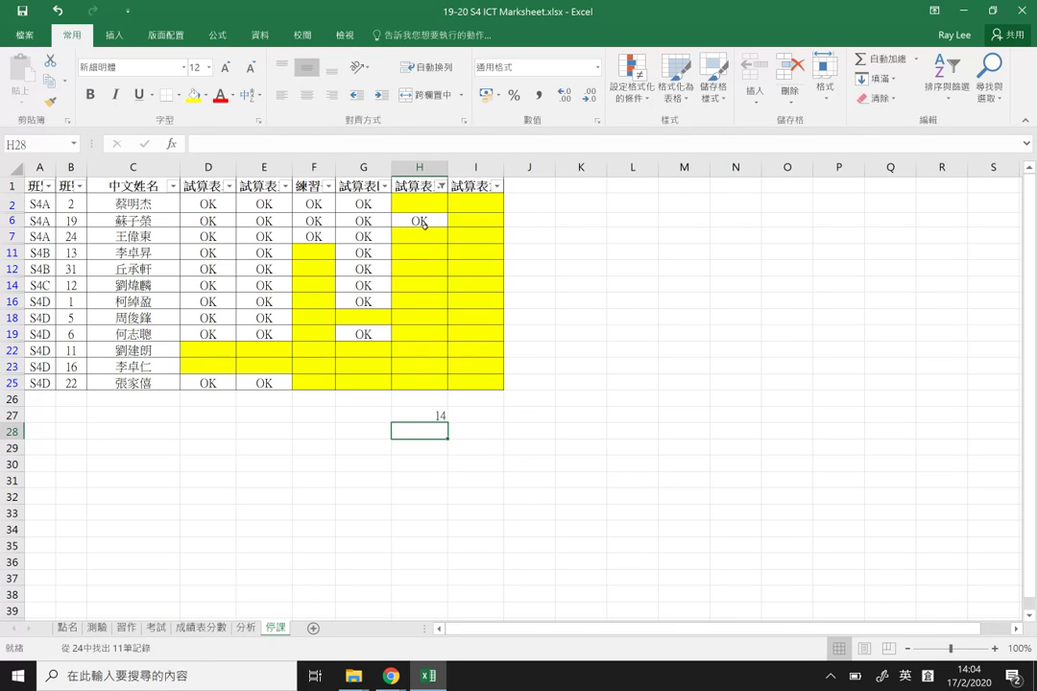
# Reapply the blank-cells filter on the 試算表五 column
pyautogui.scroll(-3, 423, 229)
pyautogui.scroll(3, 425, 227)
pyautogui.click(440, 185)
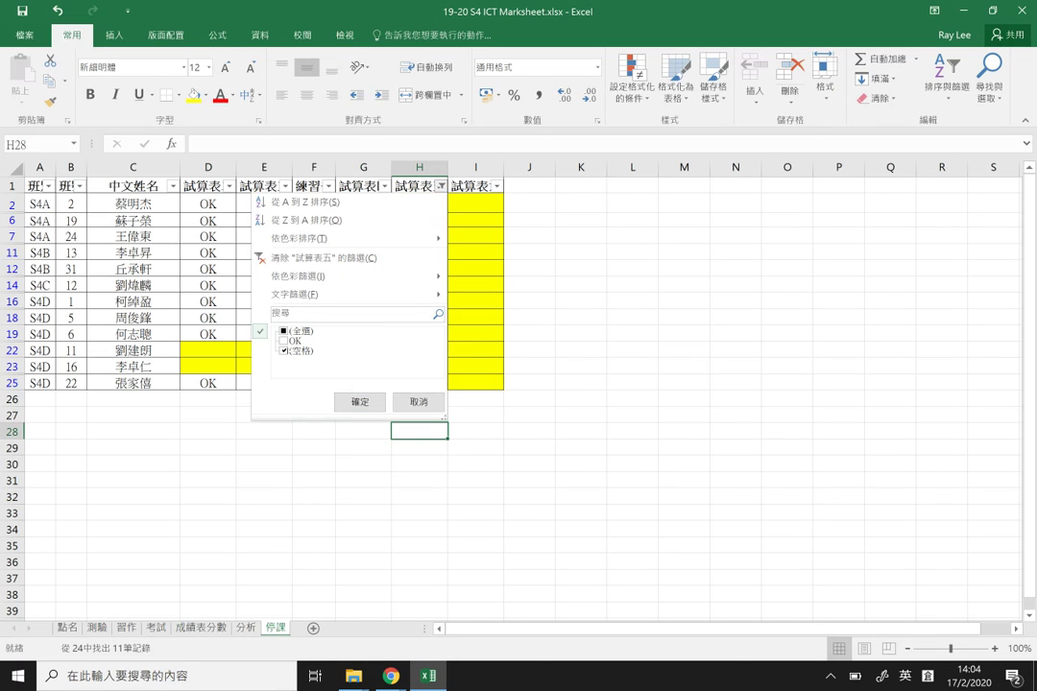
pyautogui.click(300, 351)
pyautogui.click(284, 350)
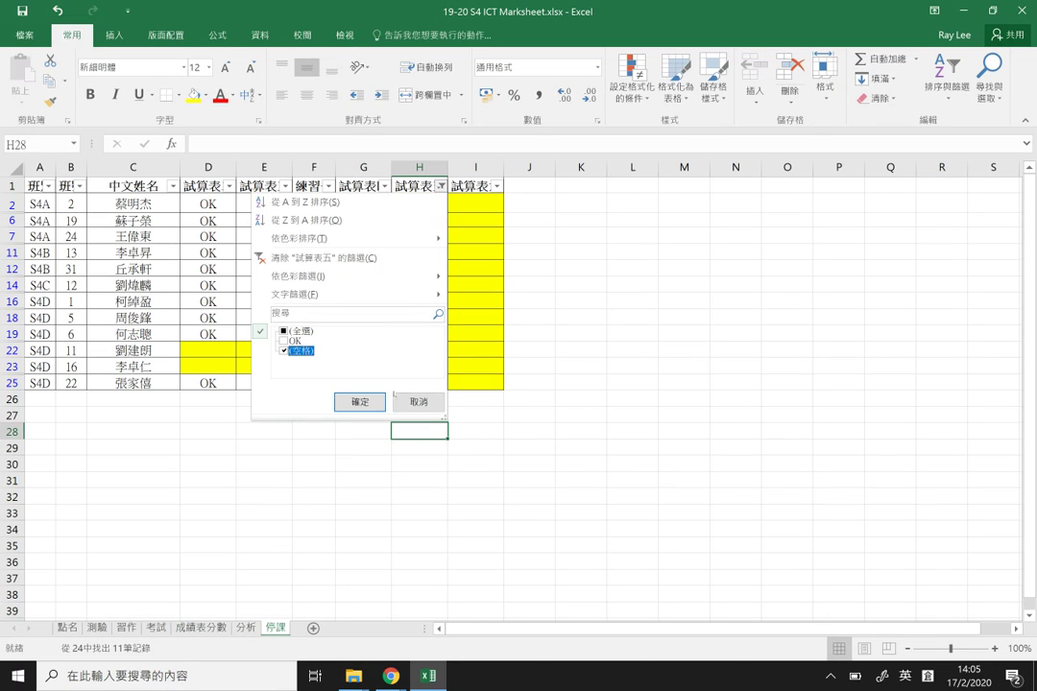
pyautogui.click(360, 402)
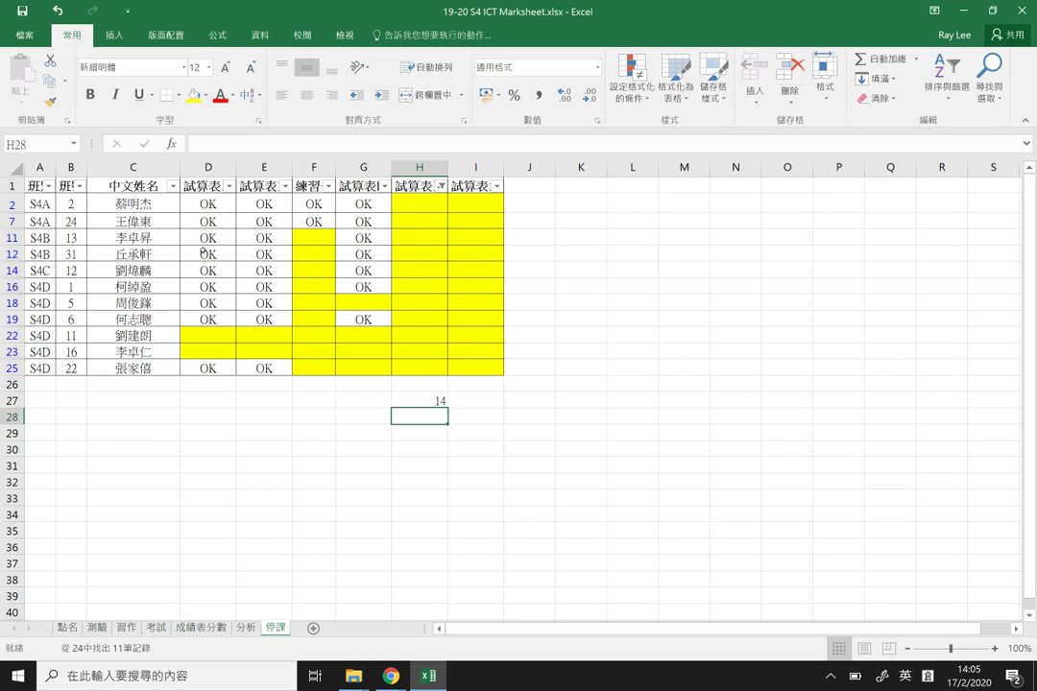
# Open the COUNTA formula in H27 and copy its text, cancel the edit, and clear the cell
pyautogui.press('Up')
pyautogui.press('F2')
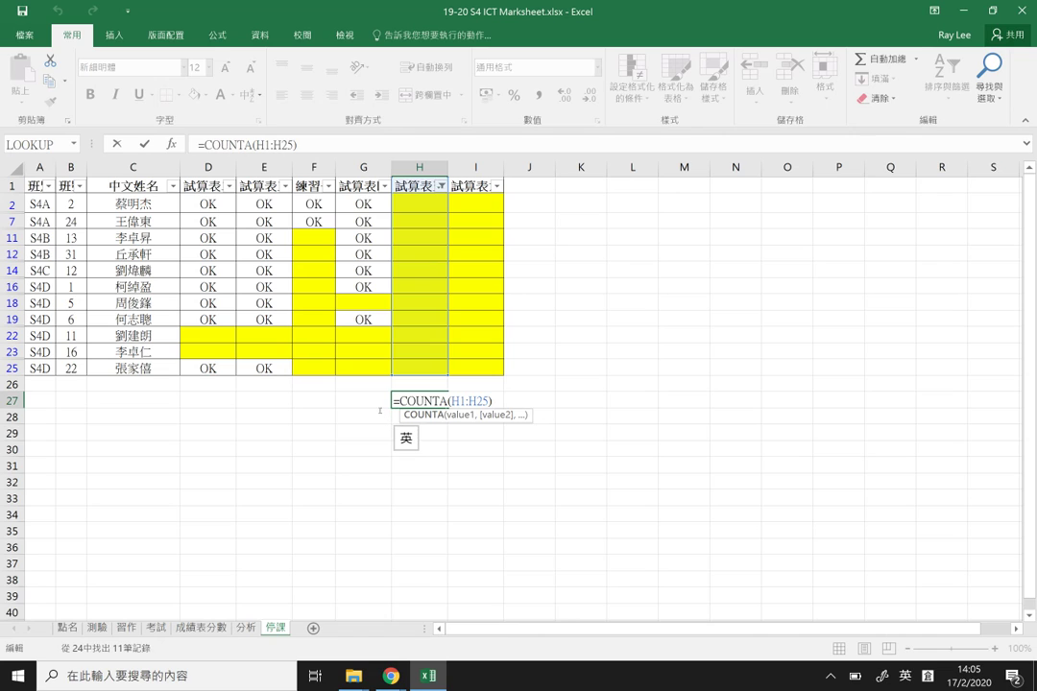
pyautogui.moveTo(497, 402); pyautogui.dragTo(381, 395)
pyautogui.hotkey('ctrl', 'c')
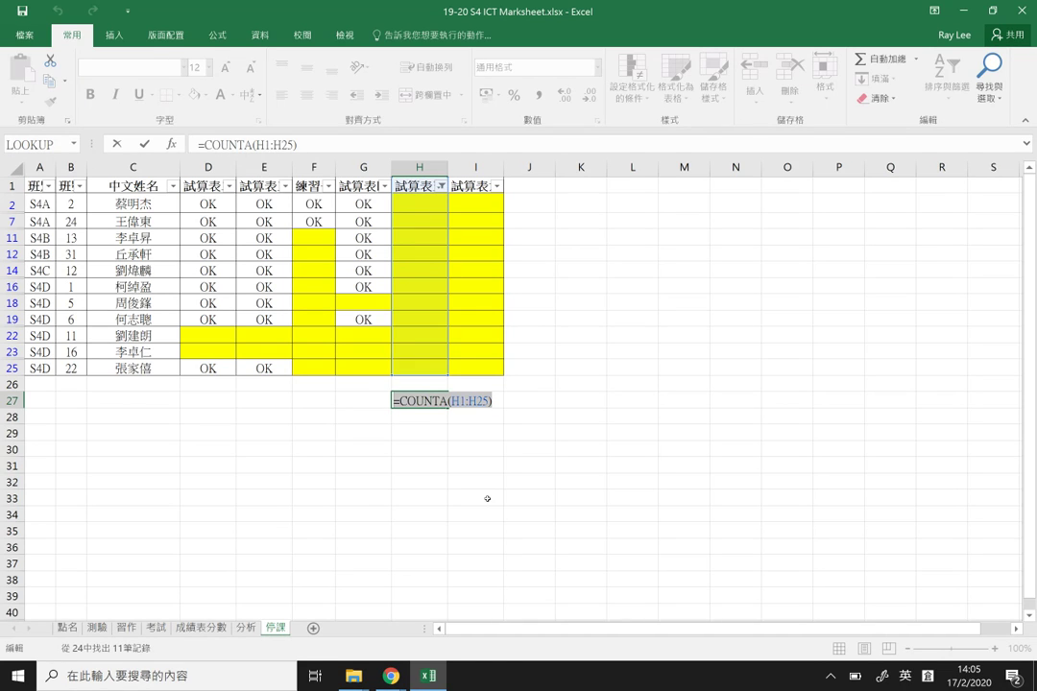
pyautogui.moveTo(489, 498); pyautogui.dragTo(529, 497)
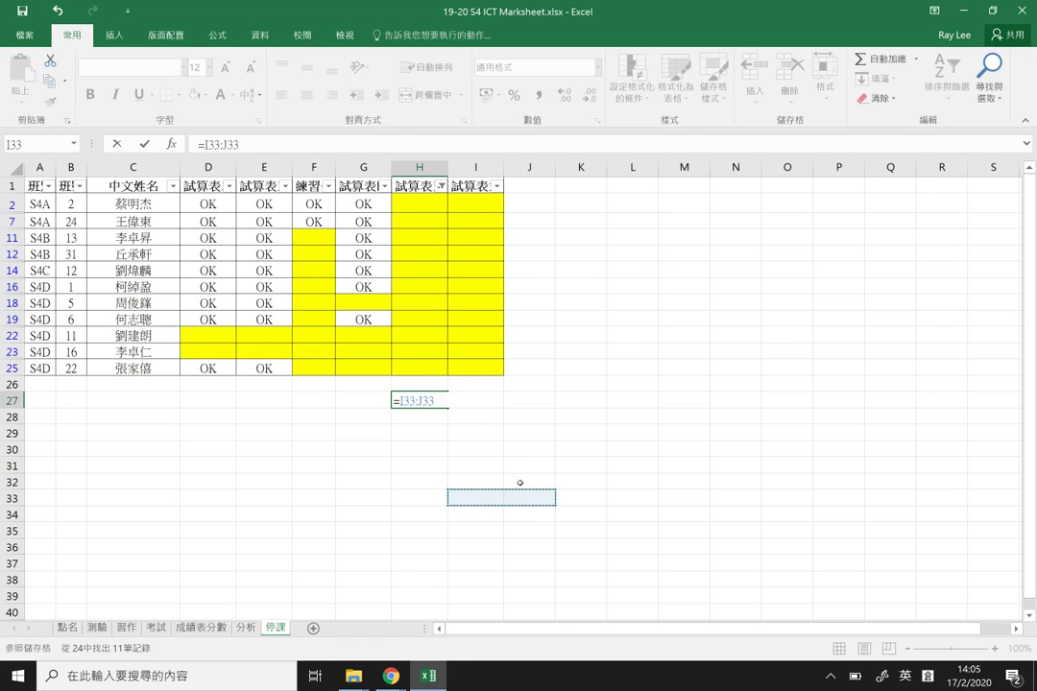
pyautogui.press('Escape')
pyautogui.press('Delete')
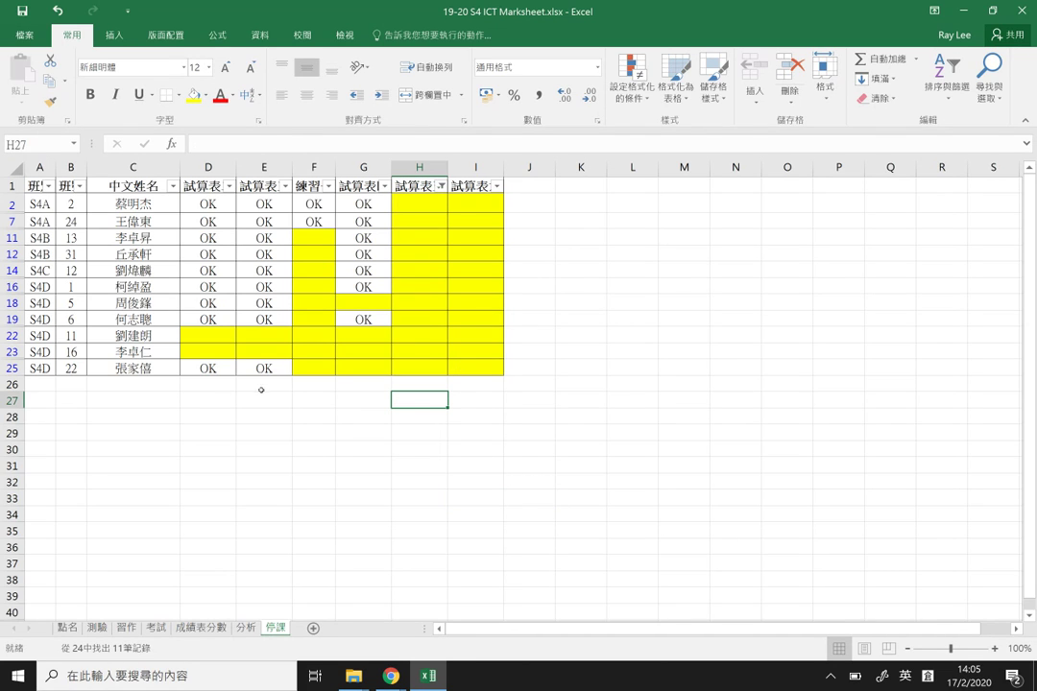
# Reselect all values in the 試算表五 filter and reset the row heights across the whole 停課 sheet
pyautogui.click(439, 185)
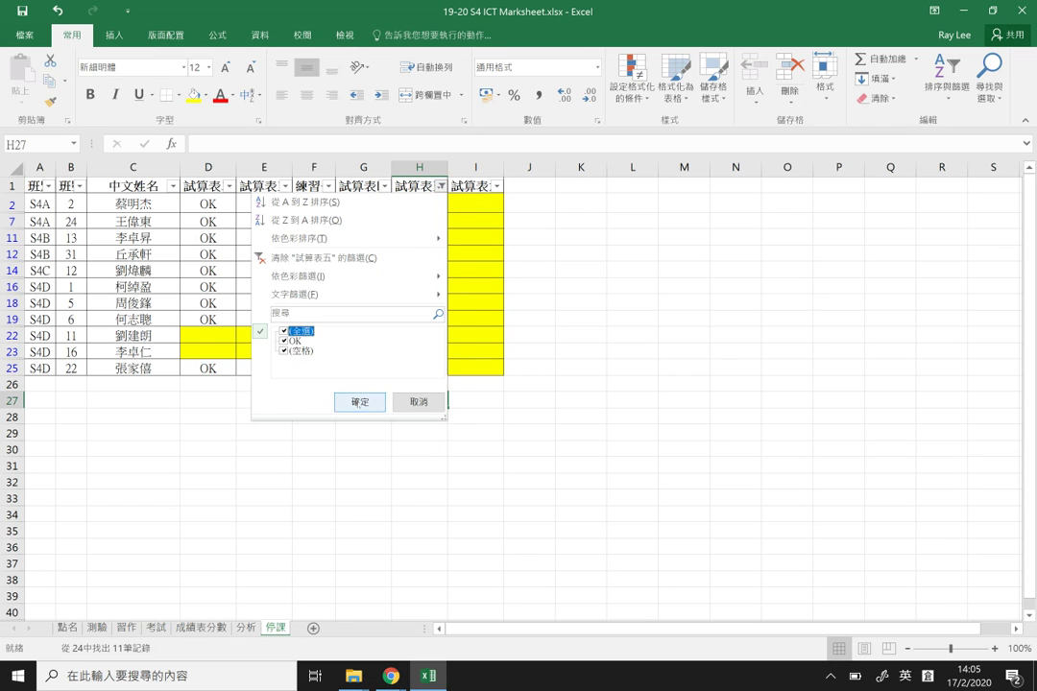
pyautogui.click(359, 401)
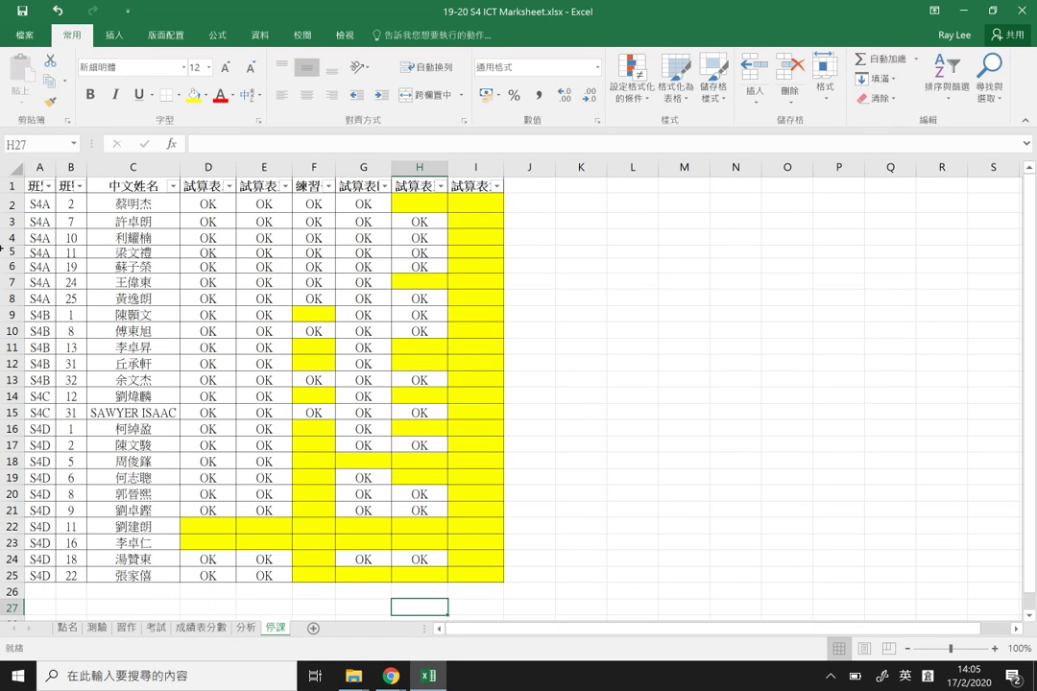
pyautogui.click(13, 166)
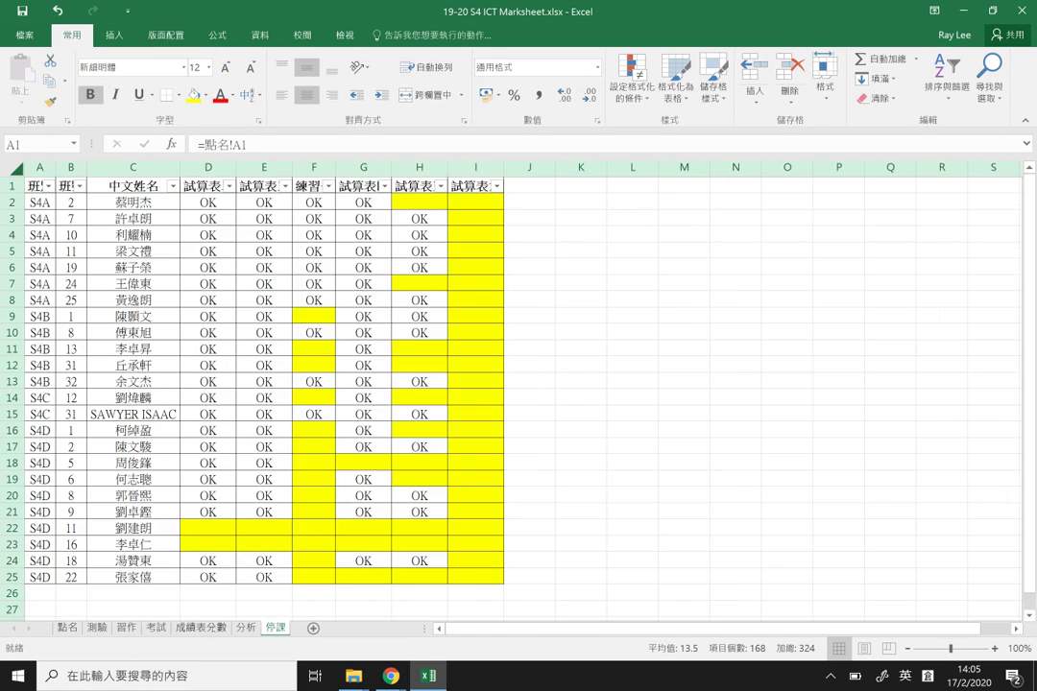
# Switch to the 成績表分數 sheet and select all of its cells
pyautogui.click(201, 628)
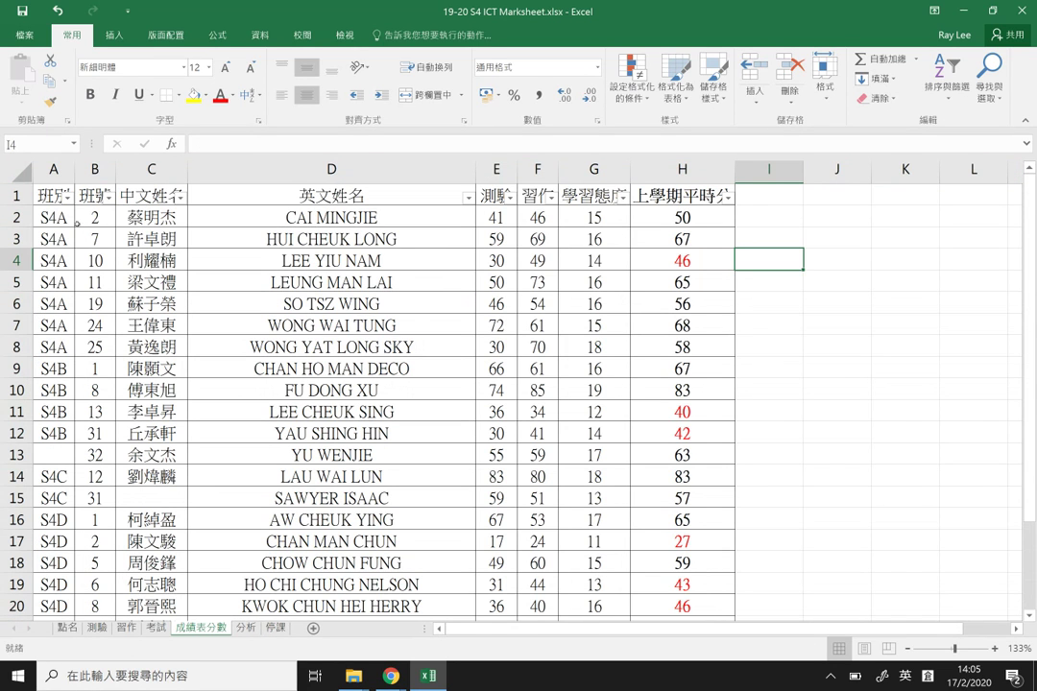
pyautogui.click(14, 172)
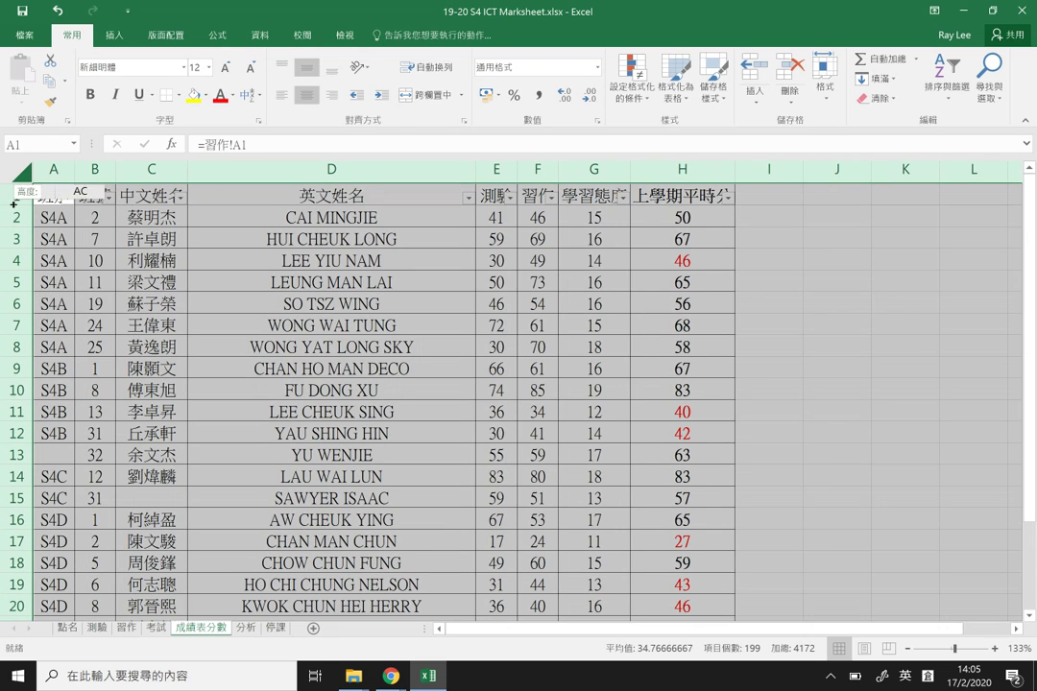
# Sort the selected mark data from Z to A and undo the sort
pyautogui.click(948, 82)
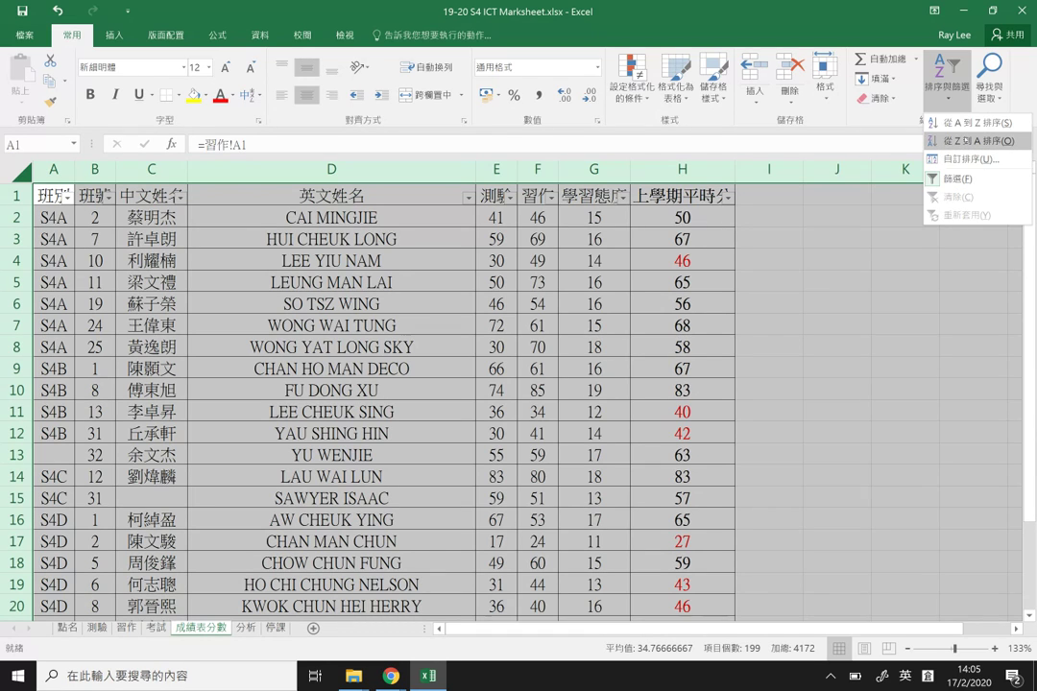
pyautogui.click(970, 140)
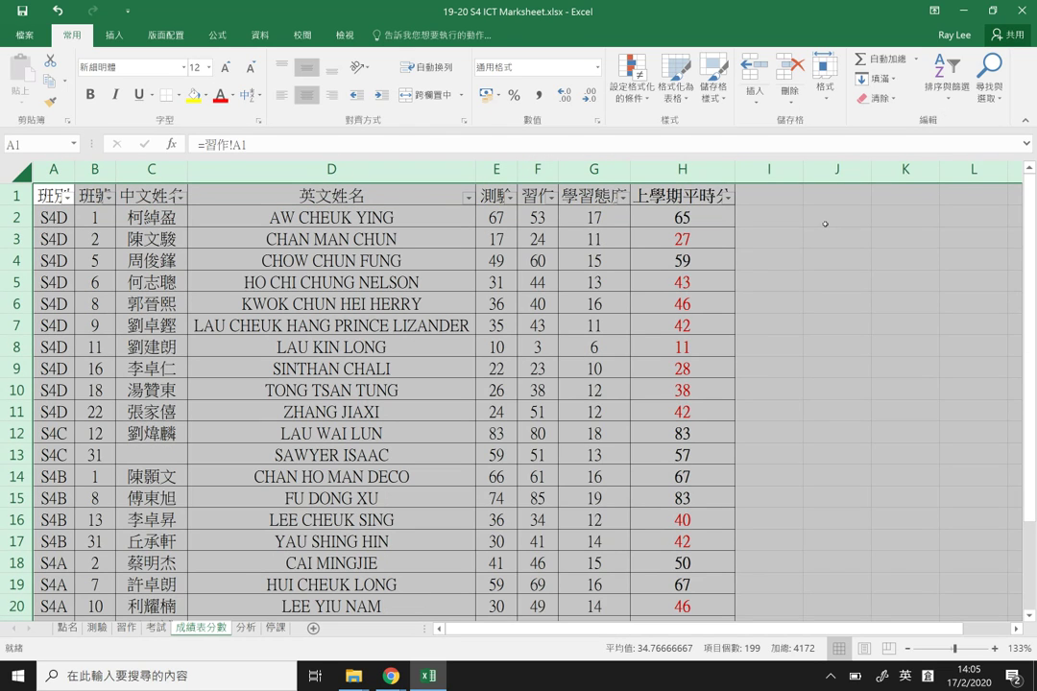
pyautogui.hotkey('ctrl', 'z')
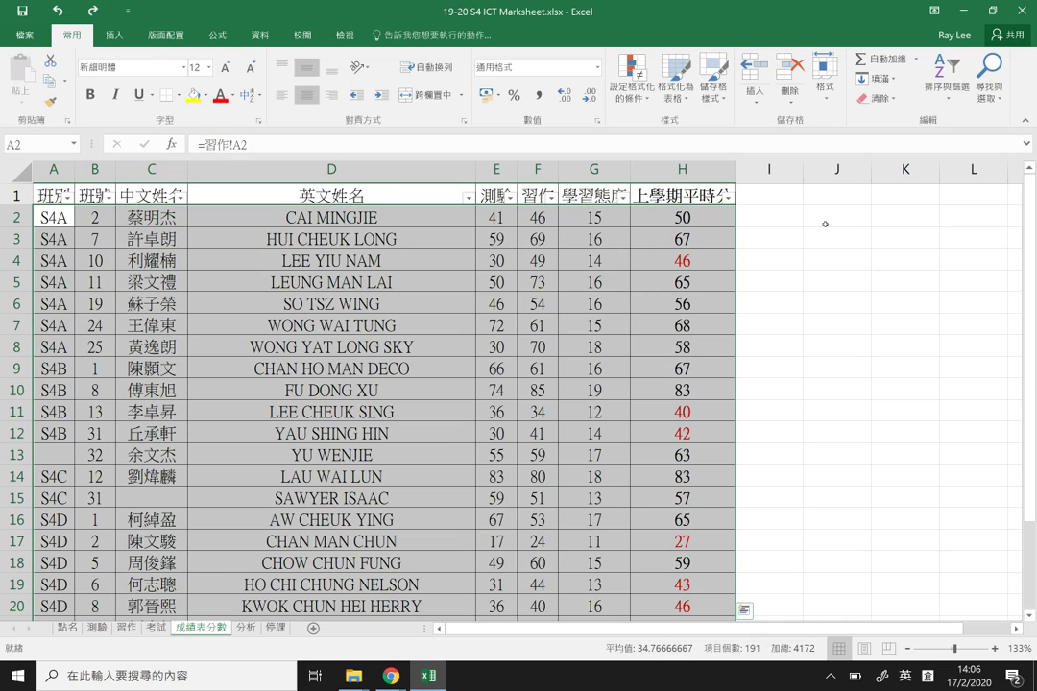
# Custom-sort the selected mark data by 測驗 values in 最大到最小 order, with the header-row option kept on
pyautogui.click(947, 82)
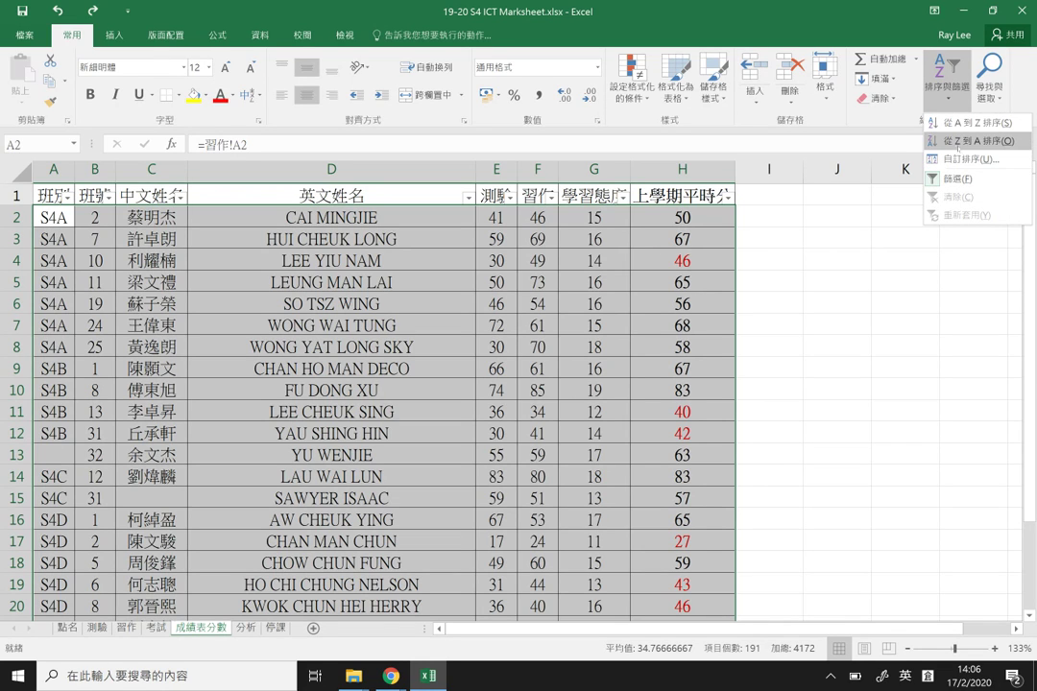
pyautogui.click(975, 161)
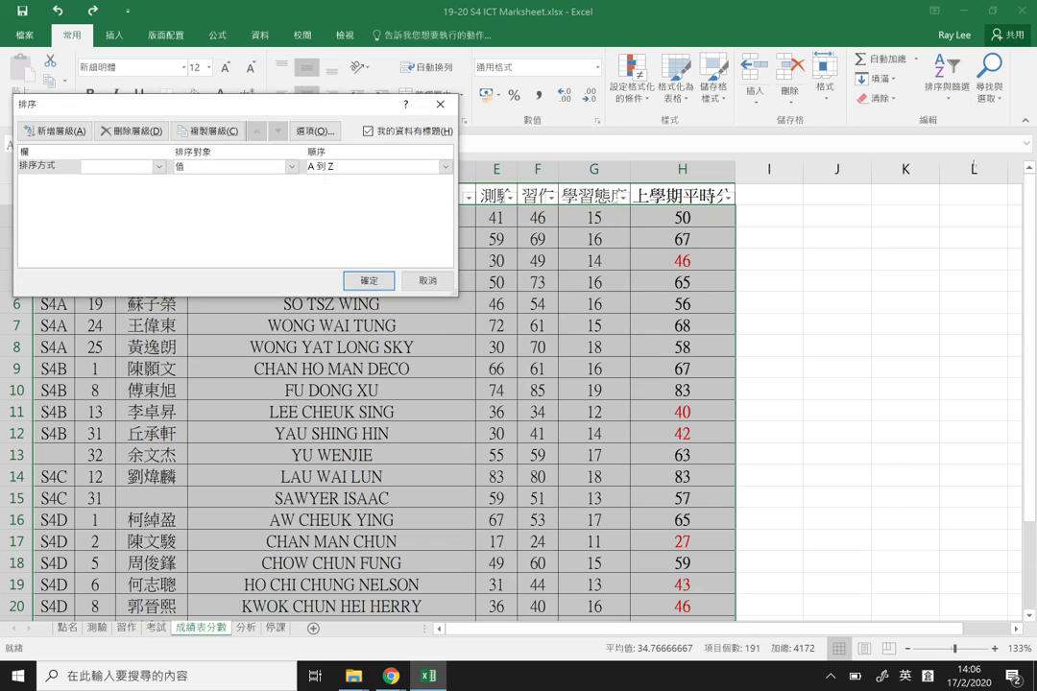
pyautogui.moveTo(349, 110); pyautogui.dragTo(717, 256)
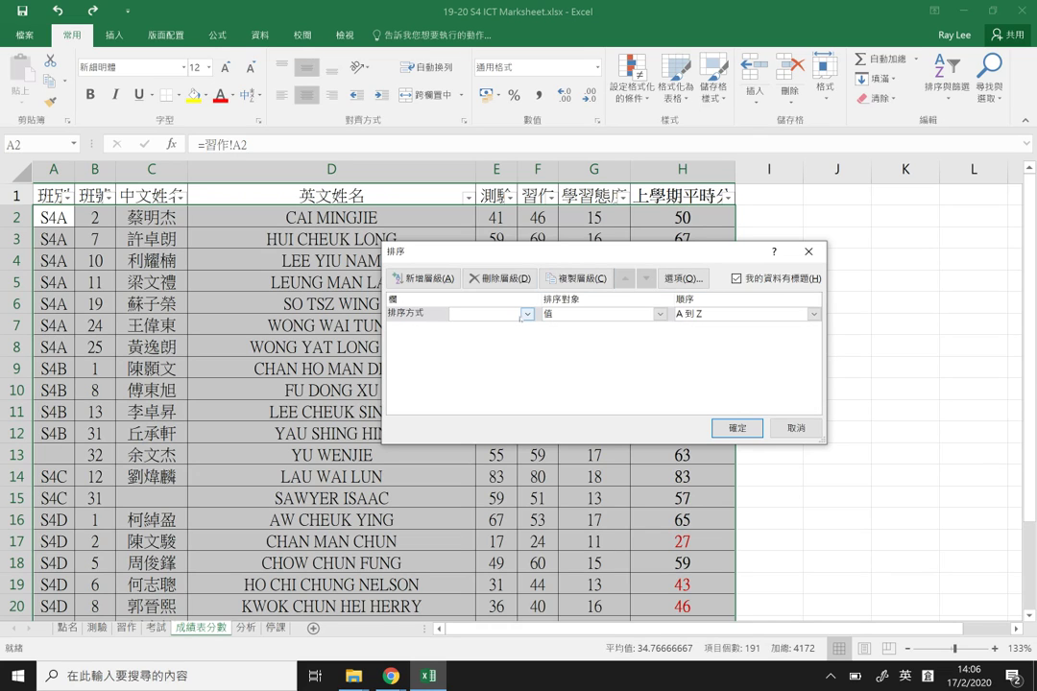
pyautogui.click(526, 314)
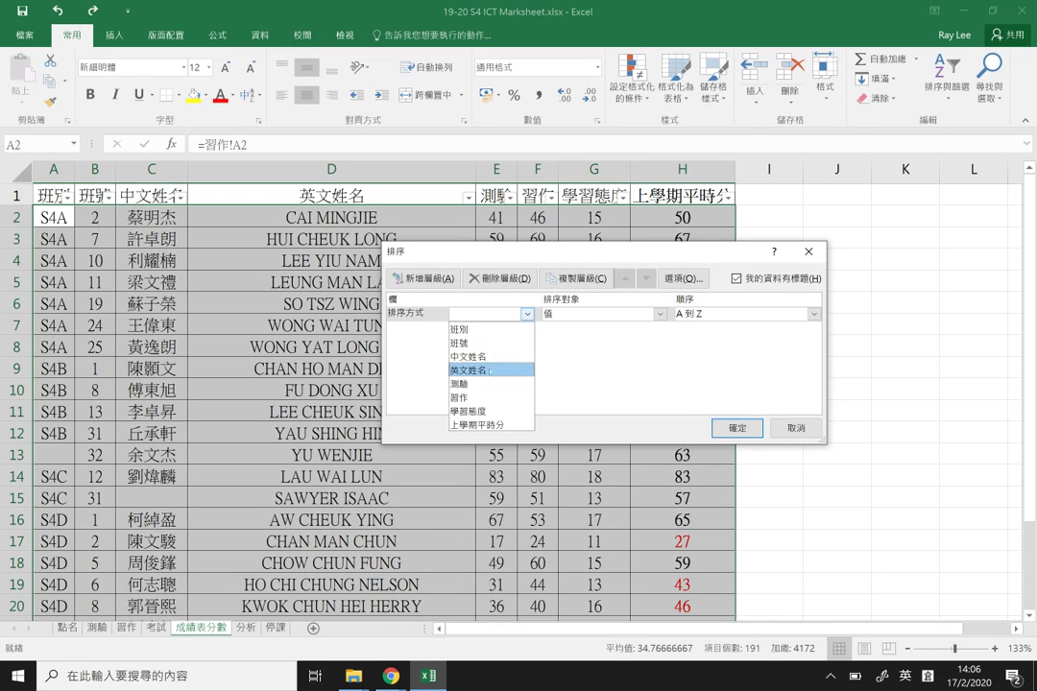
pyautogui.click(523, 359)
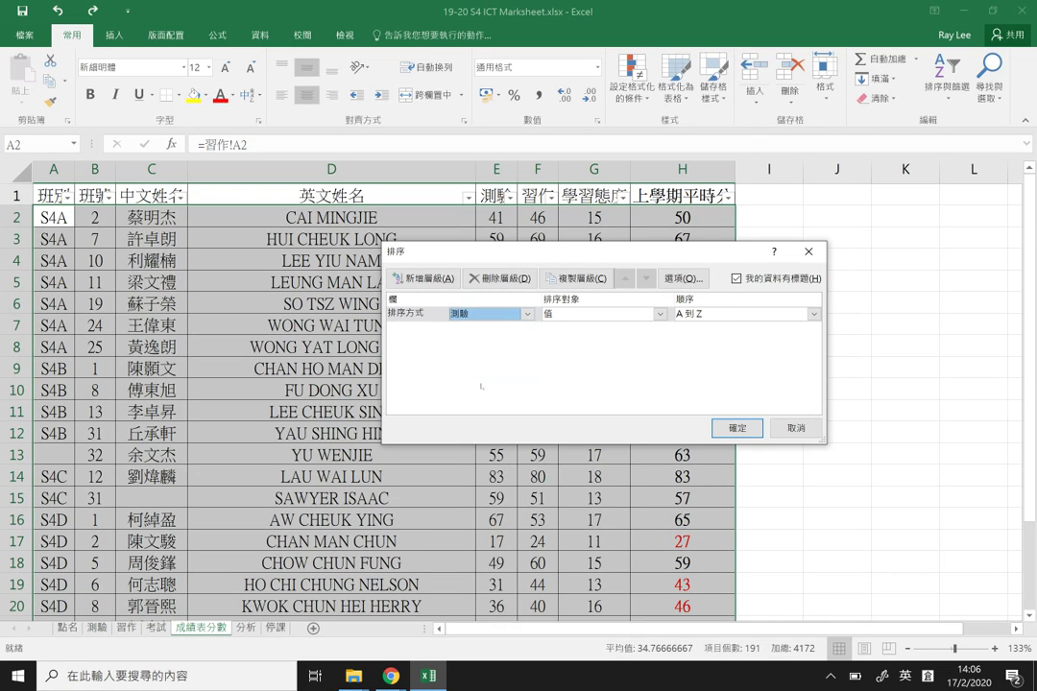
pyautogui.click(691, 314)
pyautogui.click(693, 343)
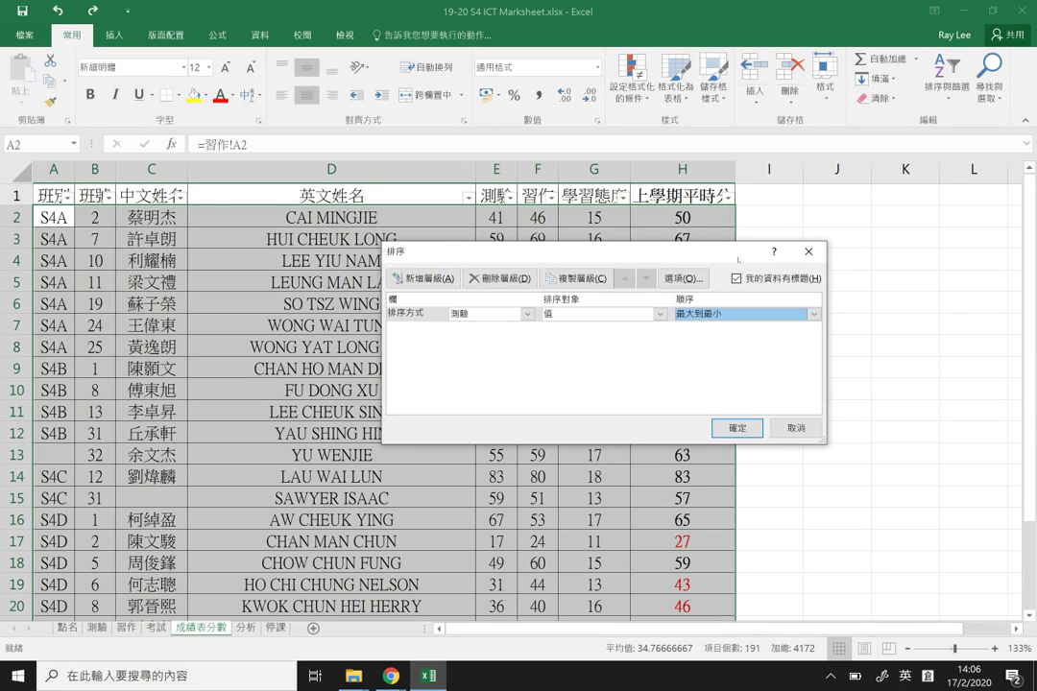
pyautogui.click(737, 278)
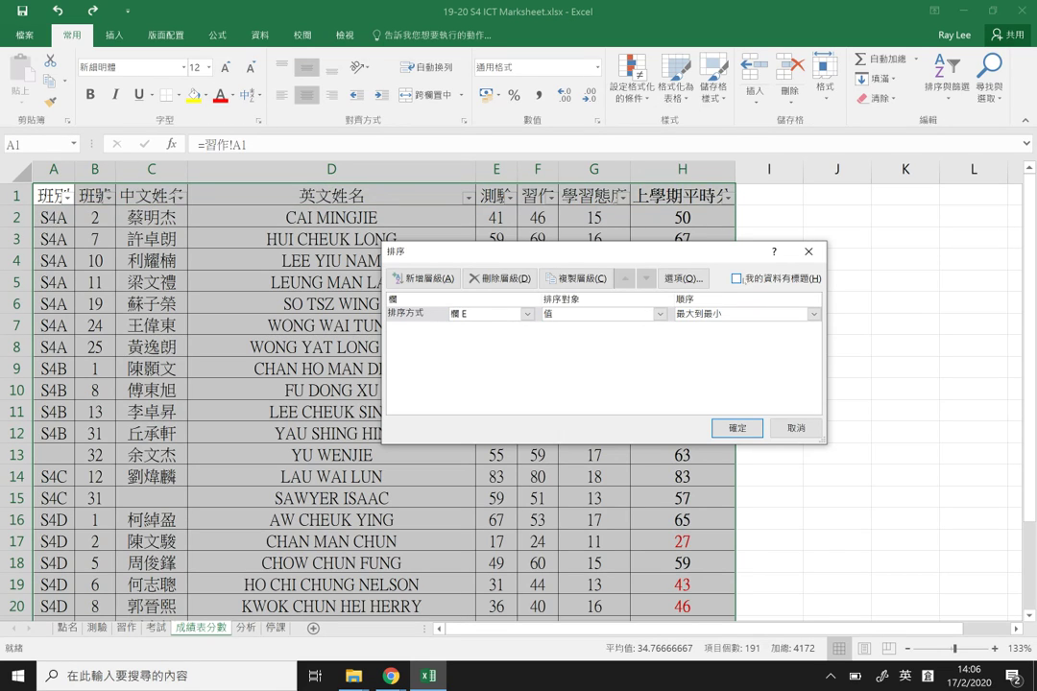
pyautogui.click(737, 278)
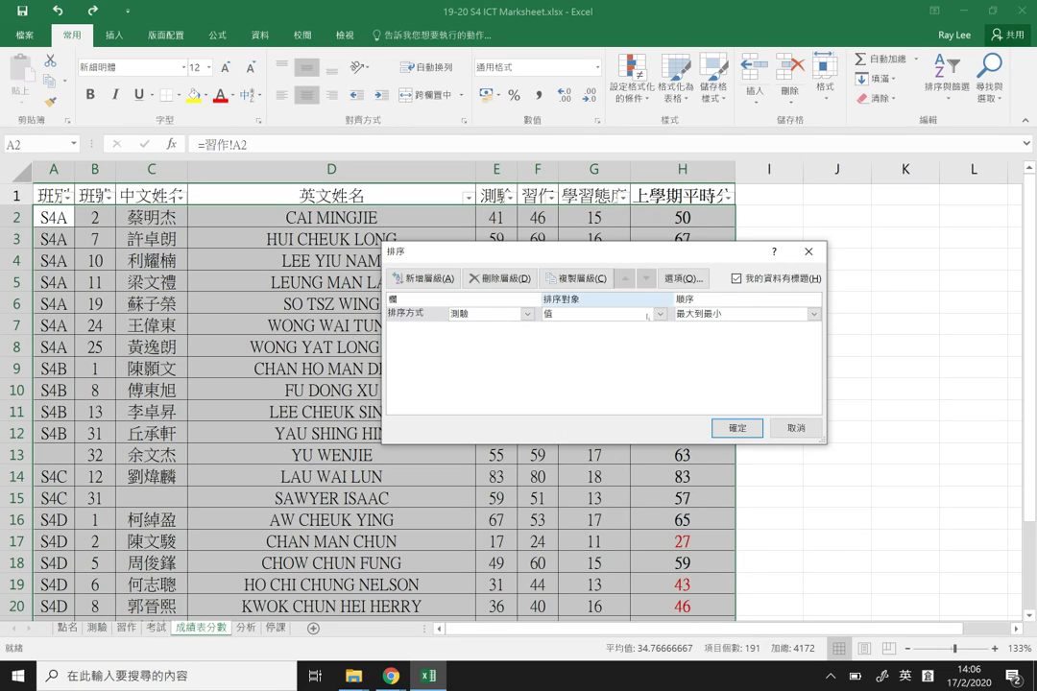
pyautogui.click(737, 428)
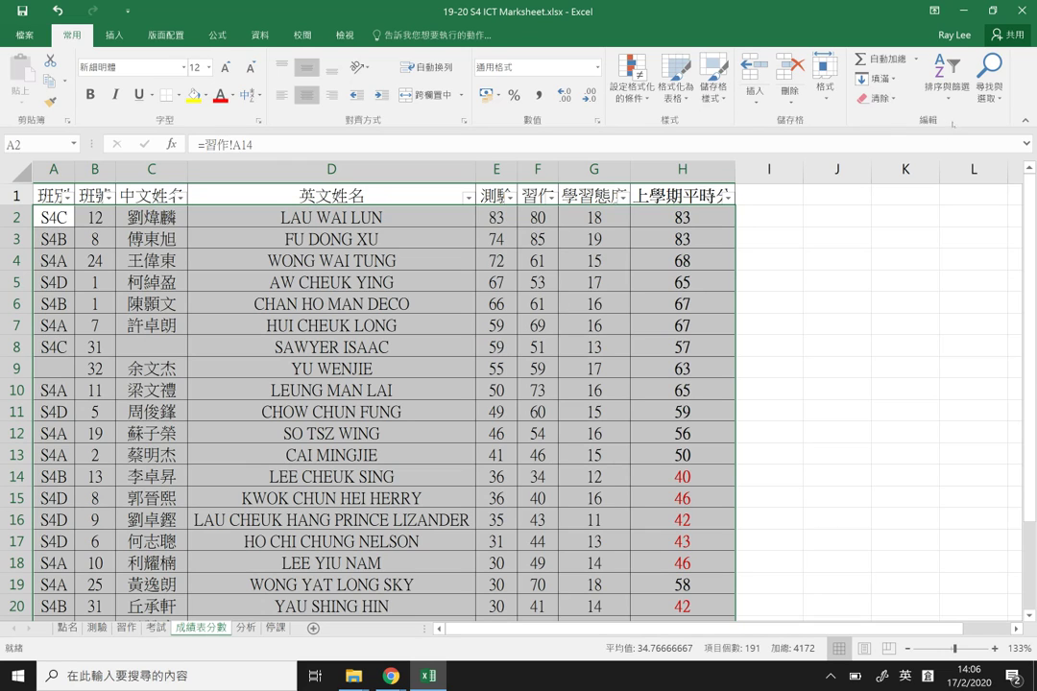
# Turn off the header filters and re-sort the marks with 班別 in Z 到 A order as a second level below 測驗
pyautogui.click(947, 82)
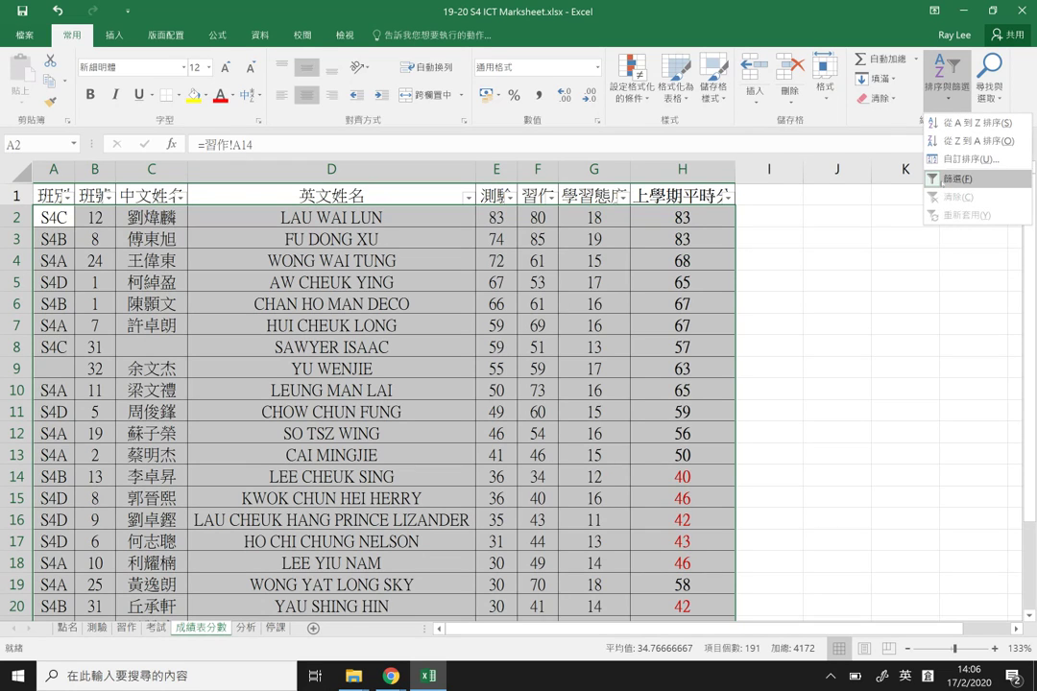
pyautogui.click(956, 178)
pyautogui.click(948, 85)
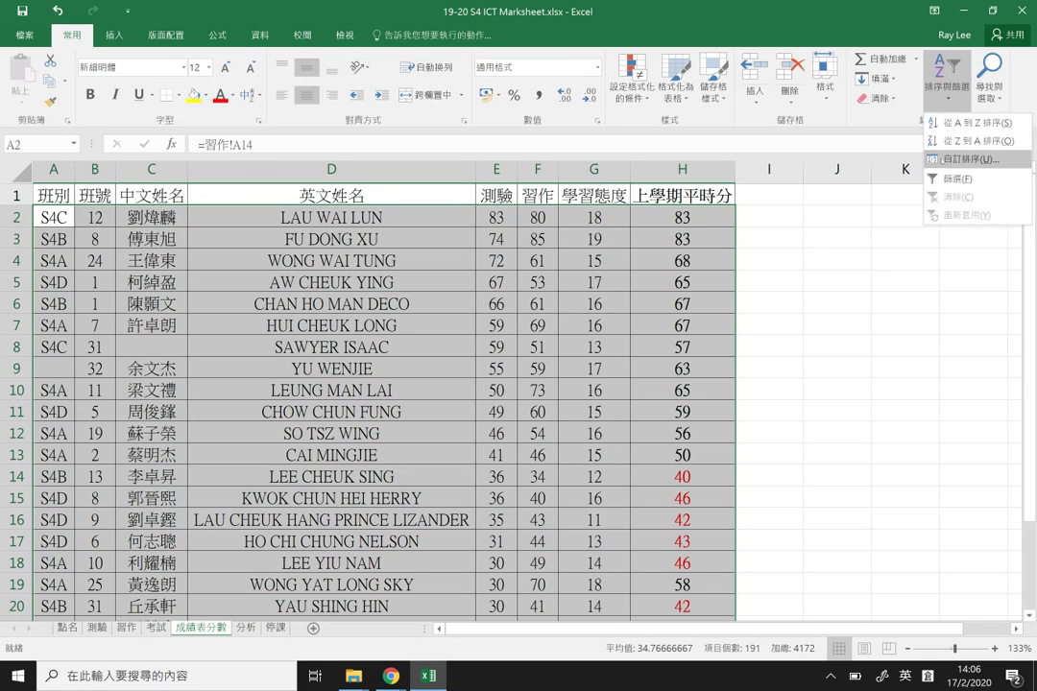
pyautogui.click(942, 160)
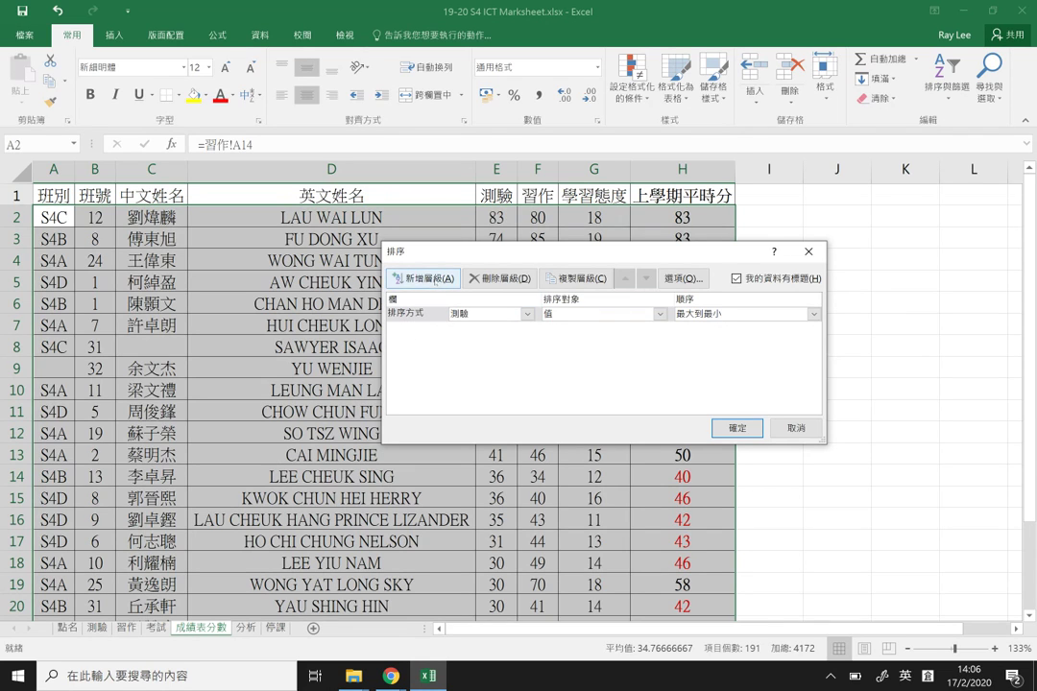
pyautogui.click(423, 279)
pyautogui.click(477, 330)
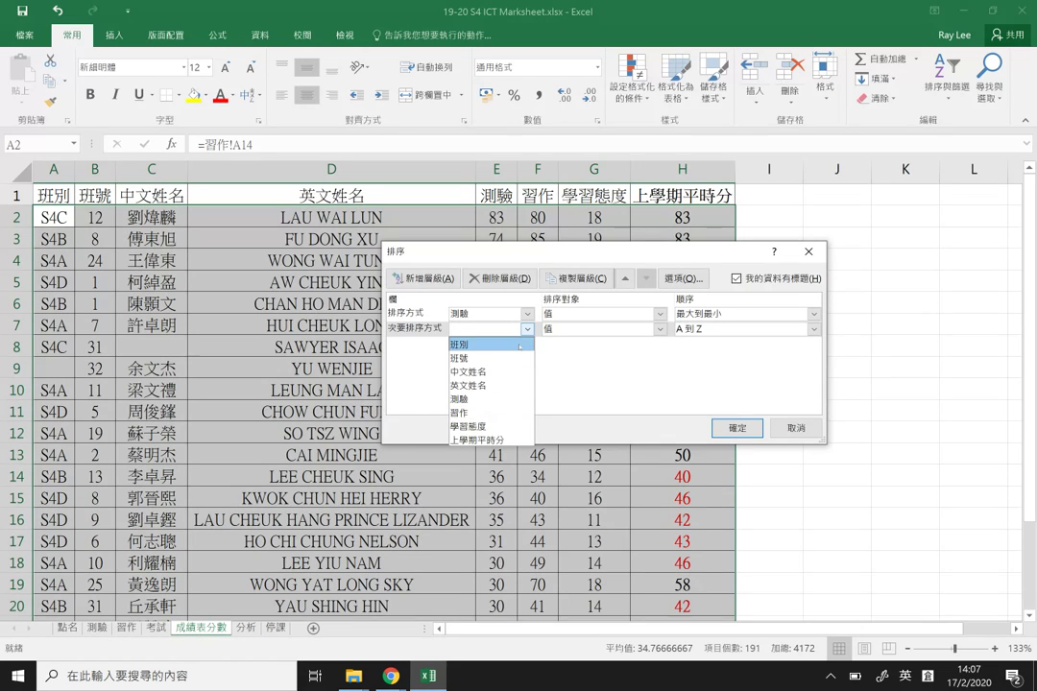
pyautogui.click(465, 343)
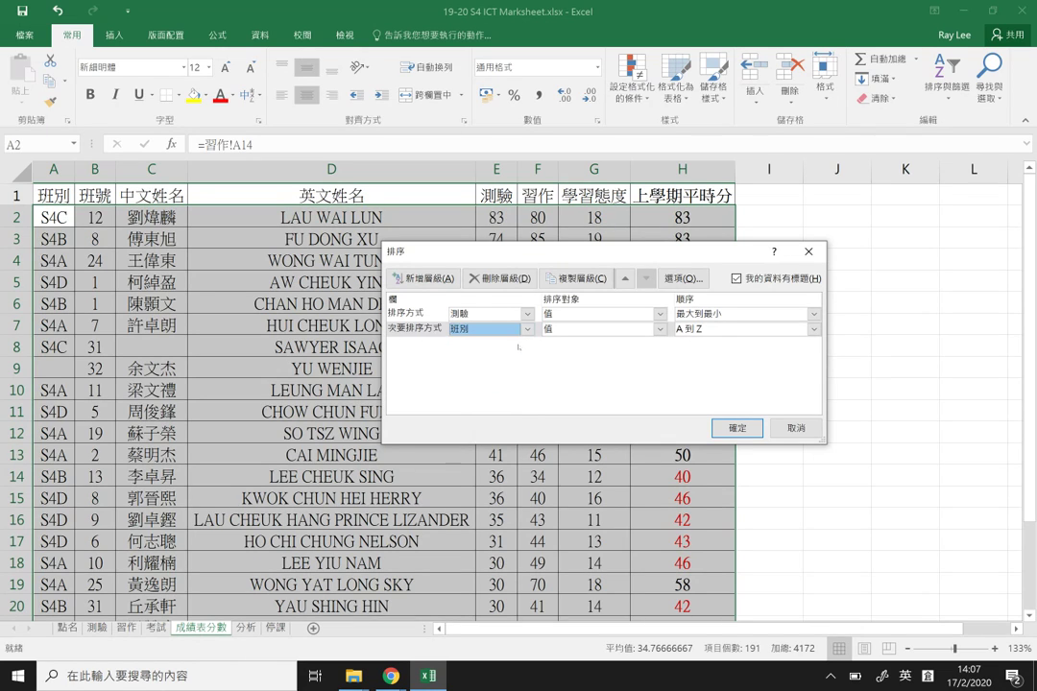
pyautogui.click(683, 330)
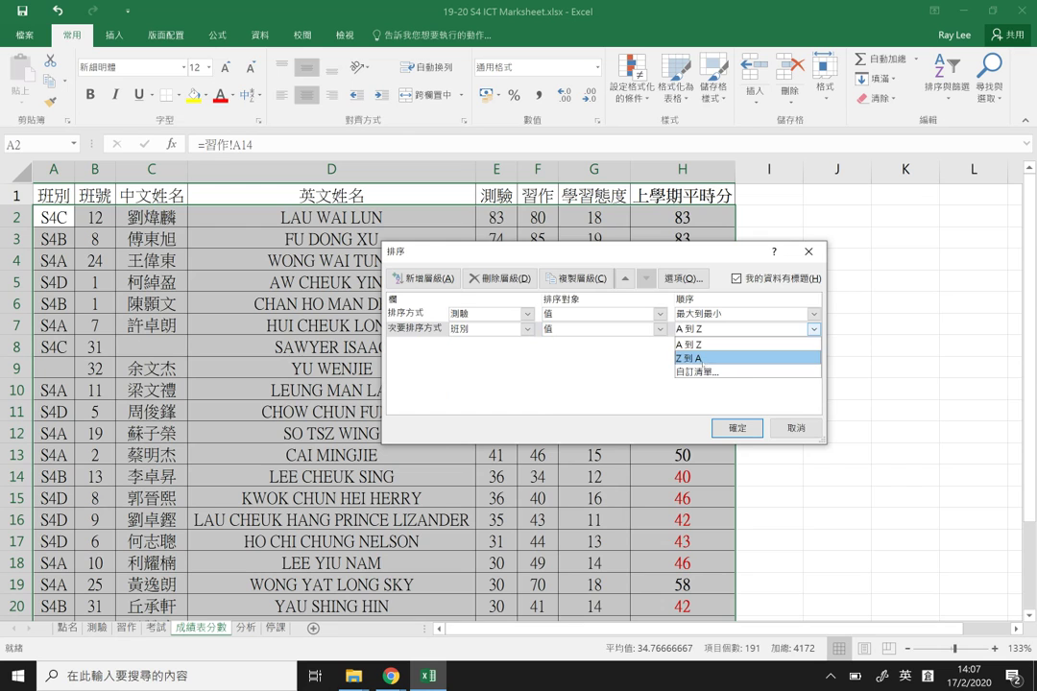
pyautogui.click(701, 360)
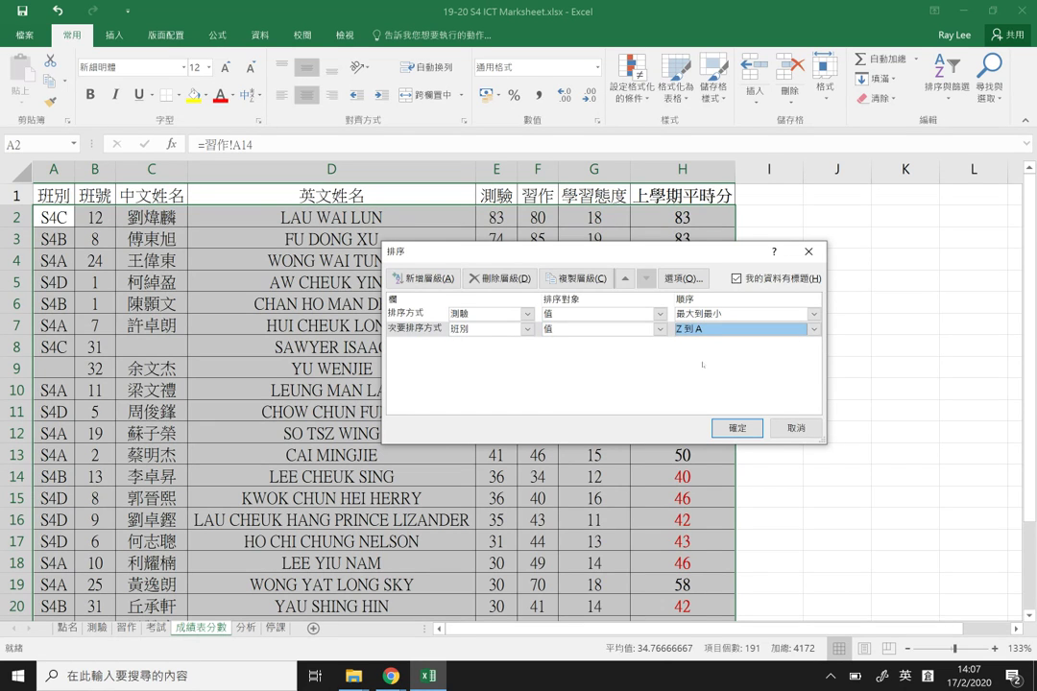
pyautogui.click(736, 427)
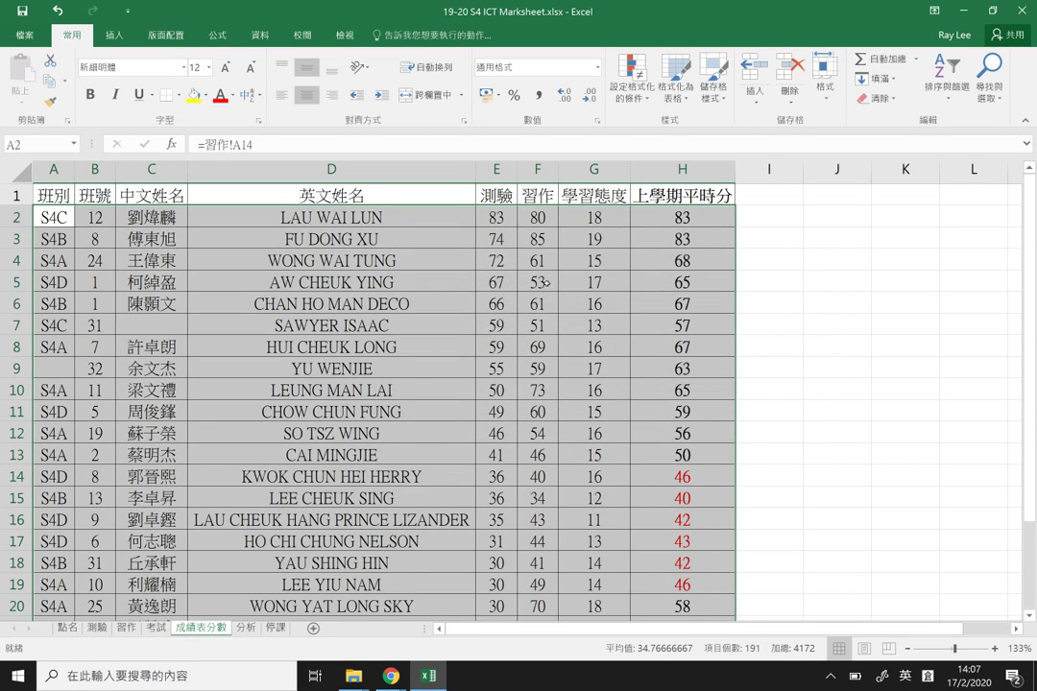
# Examine the order of the 測驗 marks and select the tied marks in E7:E8
pyautogui.moveTo(496, 217); pyautogui.dragTo(501, 566)
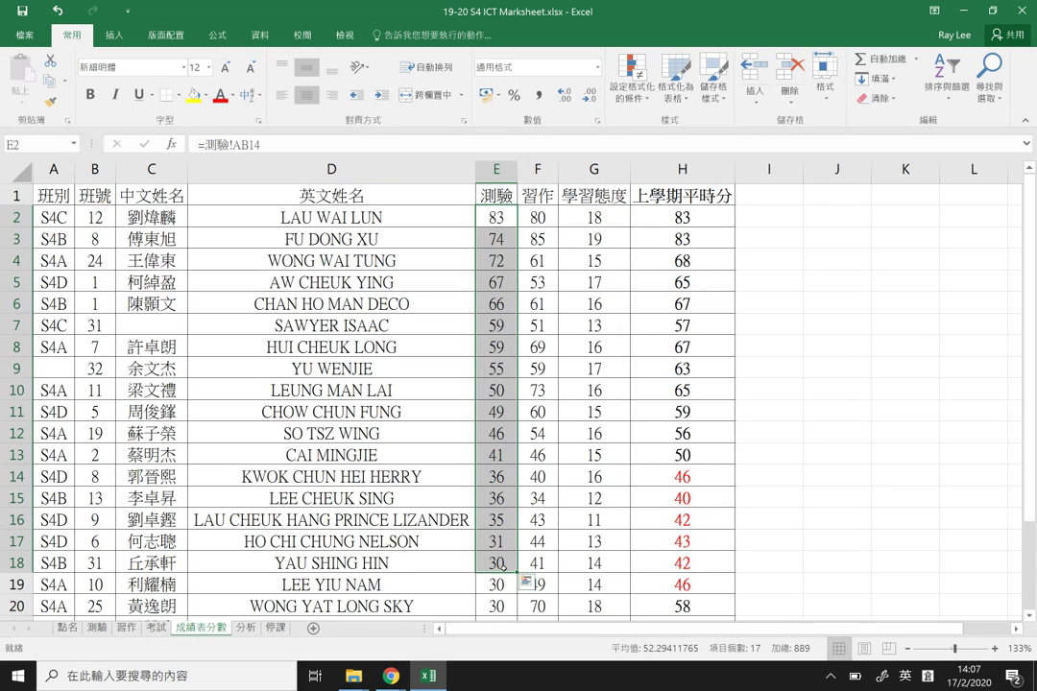
pyautogui.click(500, 325)
pyautogui.hotkey('shift', 'Down')
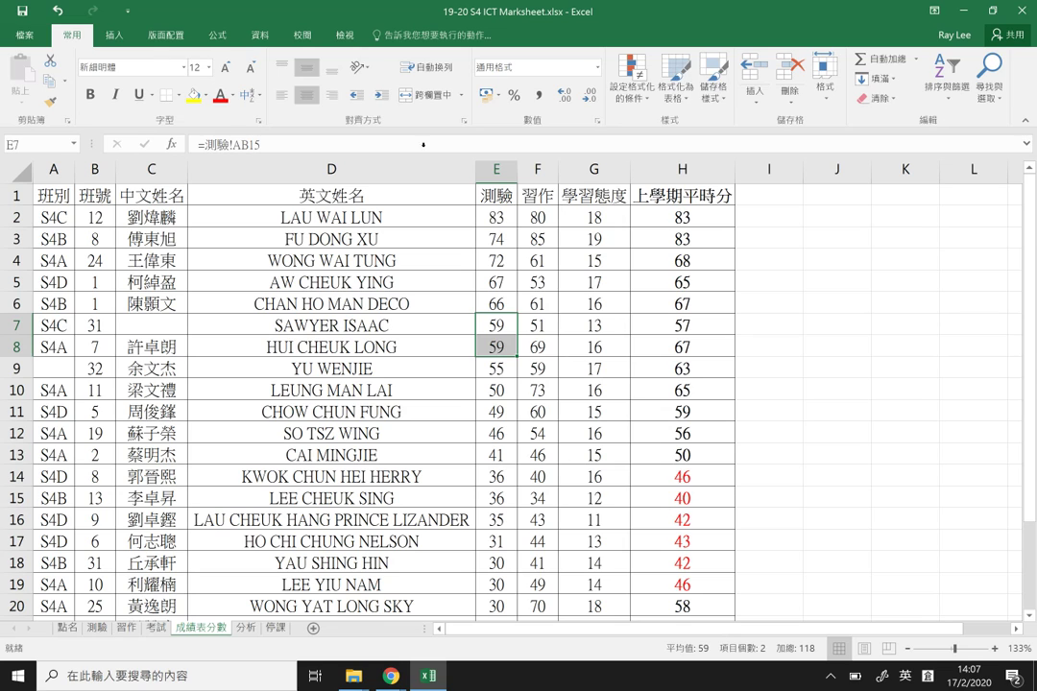
pyautogui.click(947, 76)
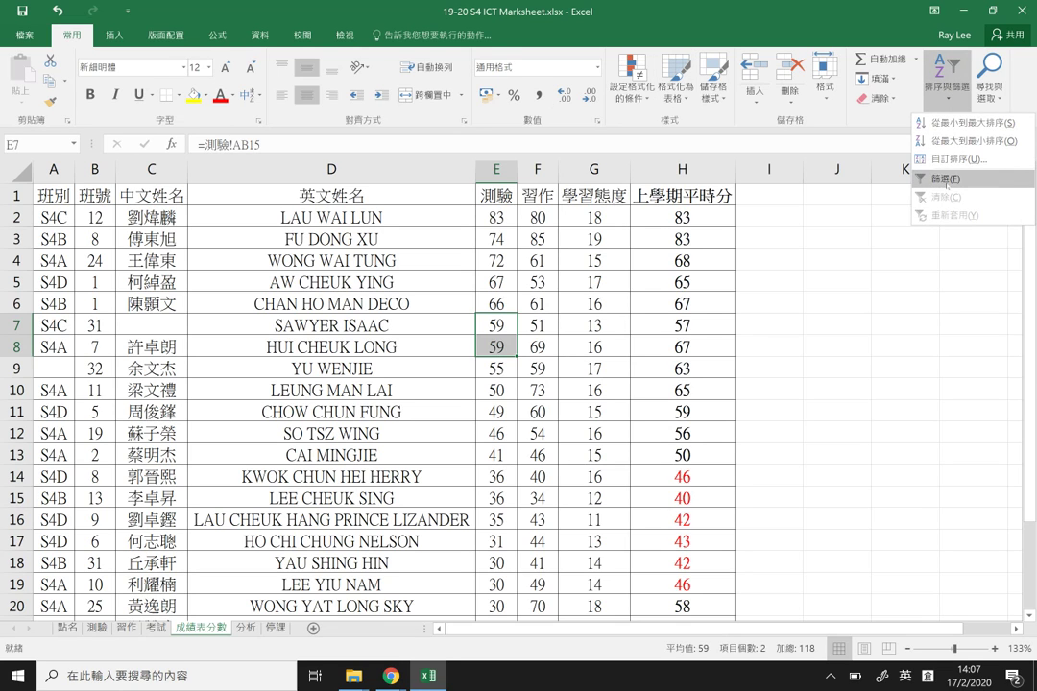
pyautogui.click(954, 159)
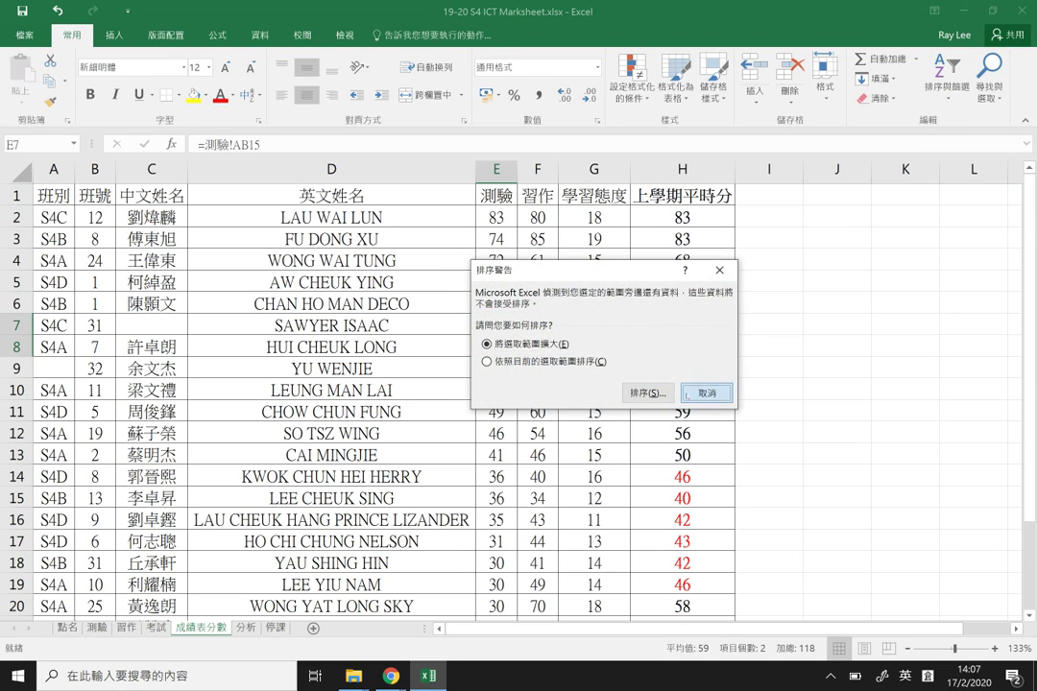
pyautogui.click(685, 394)
# Re-sort the marks with 班號 in 最小到最大 order as a third level below 測驗 and 班別
pyautogui.click(786, 324)
pyautogui.click(947, 77)
pyautogui.click(953, 160)
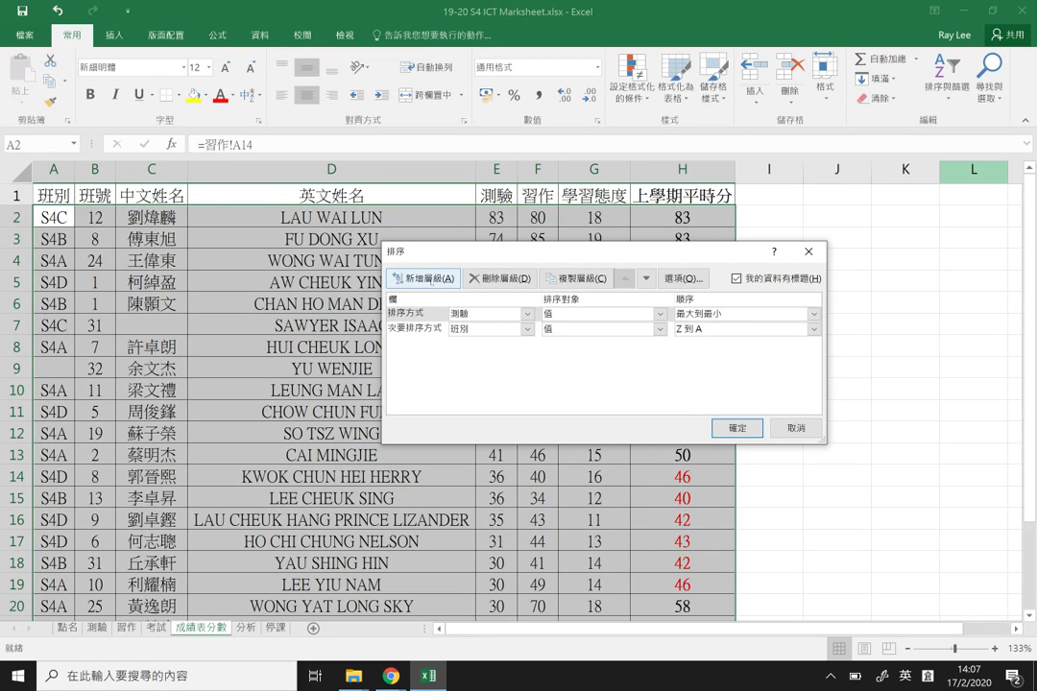
pyautogui.click(422, 278)
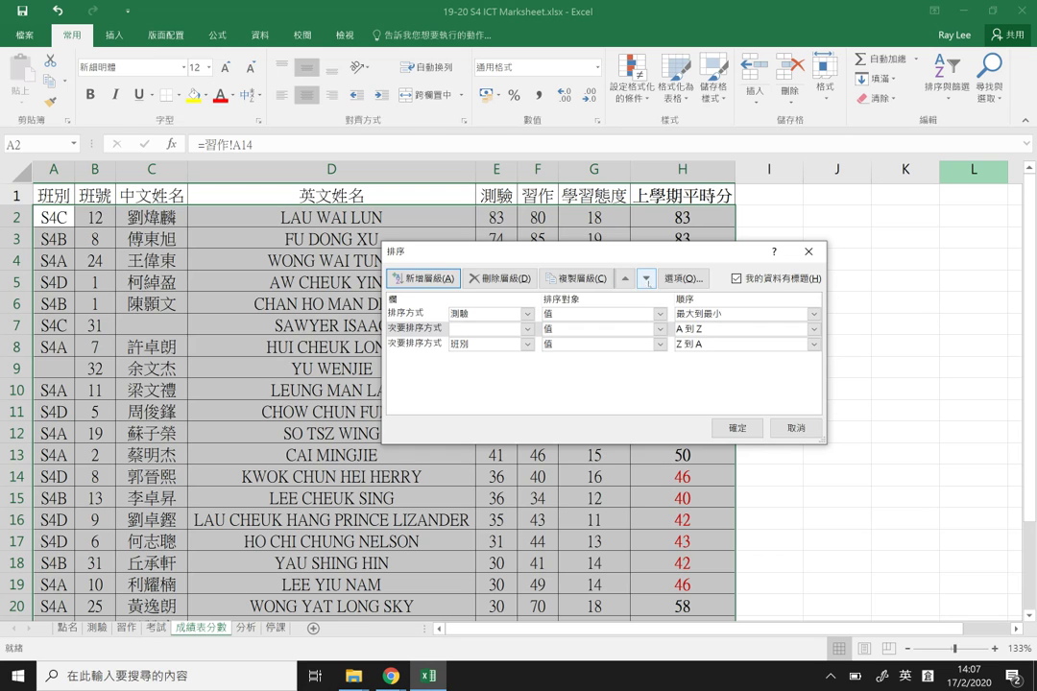
pyautogui.click(646, 279)
pyautogui.click(487, 344)
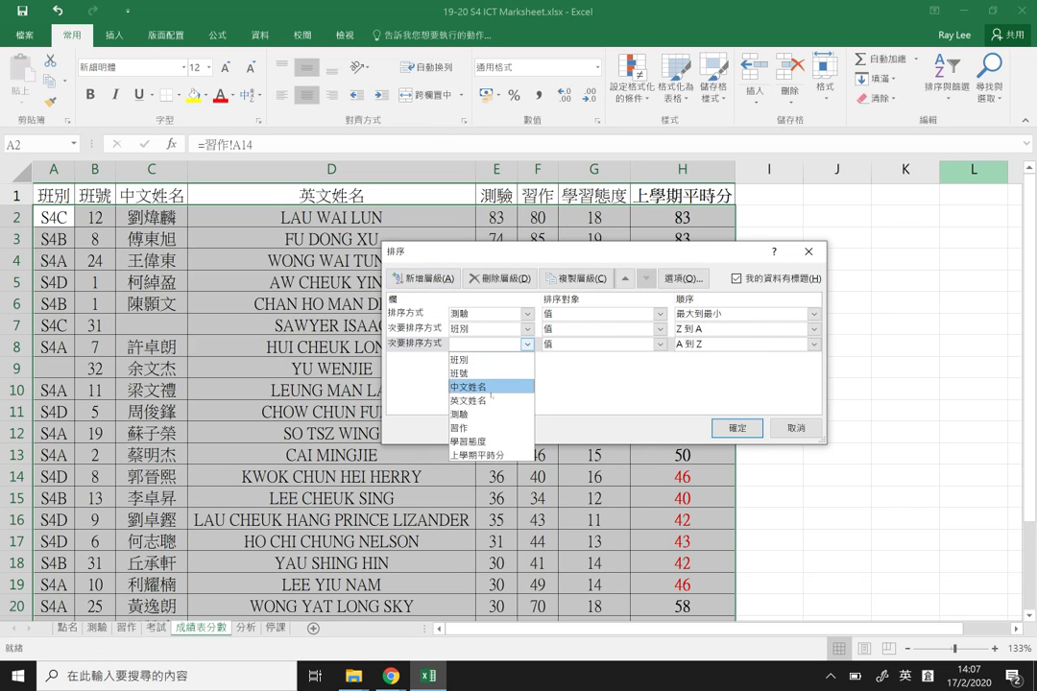
pyautogui.click(491, 379)
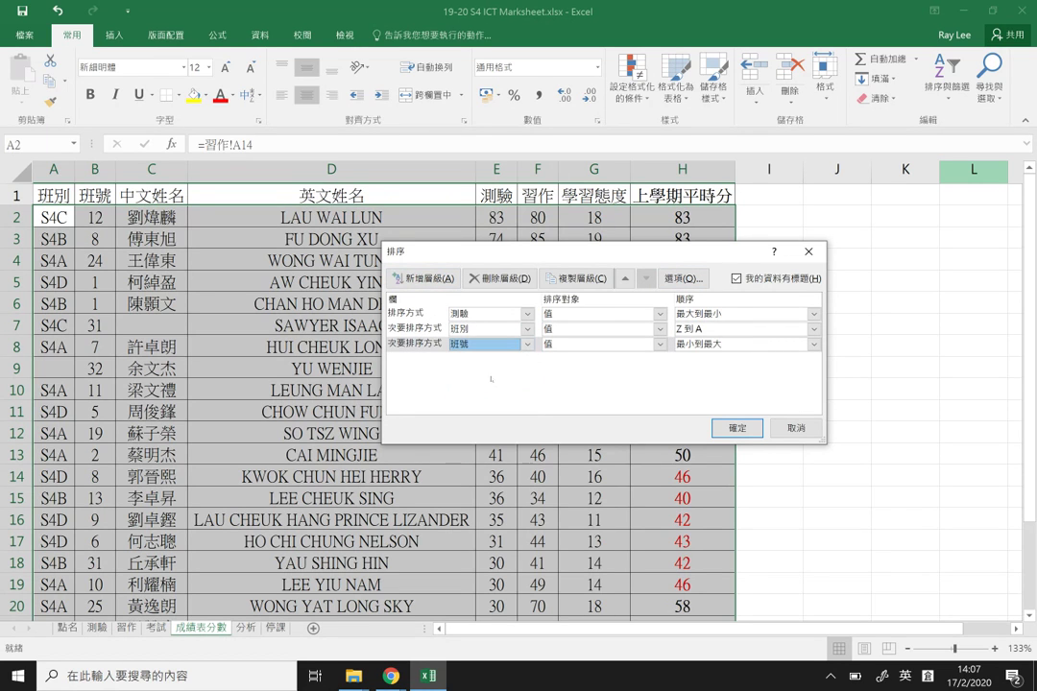
pyautogui.click(736, 427)
pyautogui.click(768, 326)
# Compare the lower rows with tied 測驗 marks and select the 班號 values in B19:B20
pyautogui.scroll(-1, 526, 437)
pyautogui.scroll(-5, 526, 436)
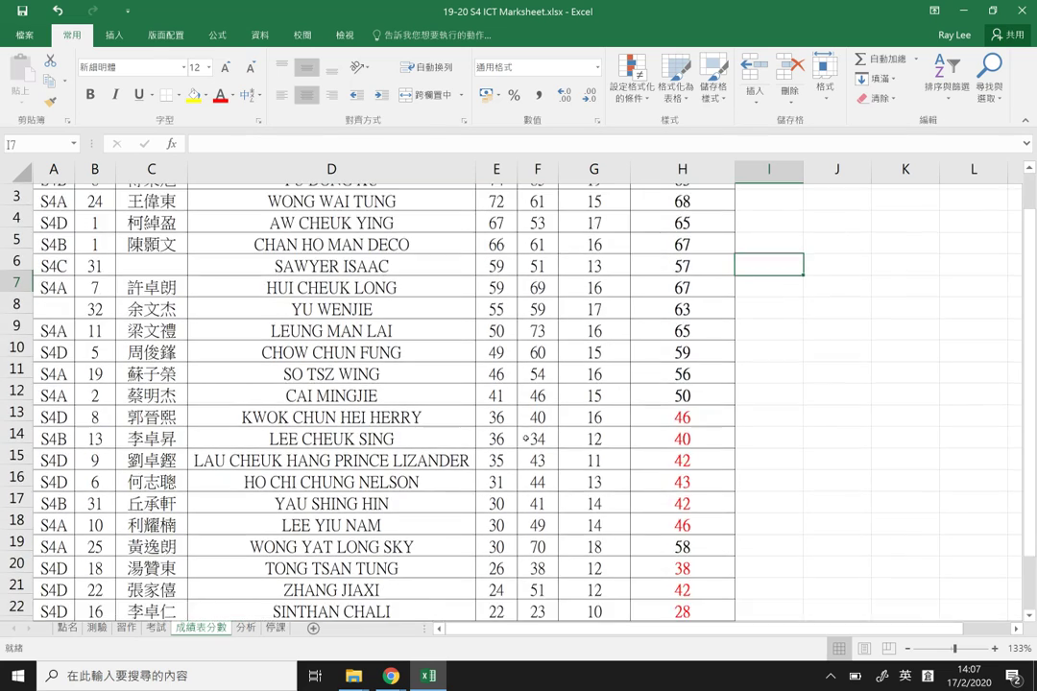
pyautogui.moveTo(495, 410); pyautogui.dragTo(403, 453)
pyautogui.moveTo(103, 435); pyautogui.dragTo(112, 450)
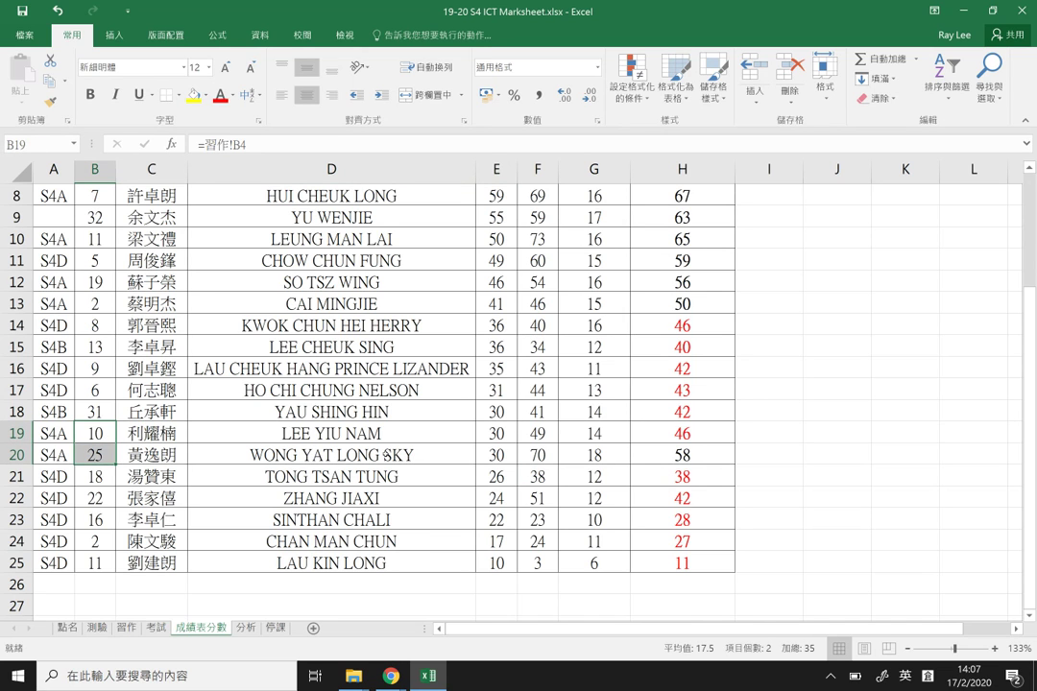
pyautogui.scroll(3, 326, 384)
pyautogui.click(953, 93)
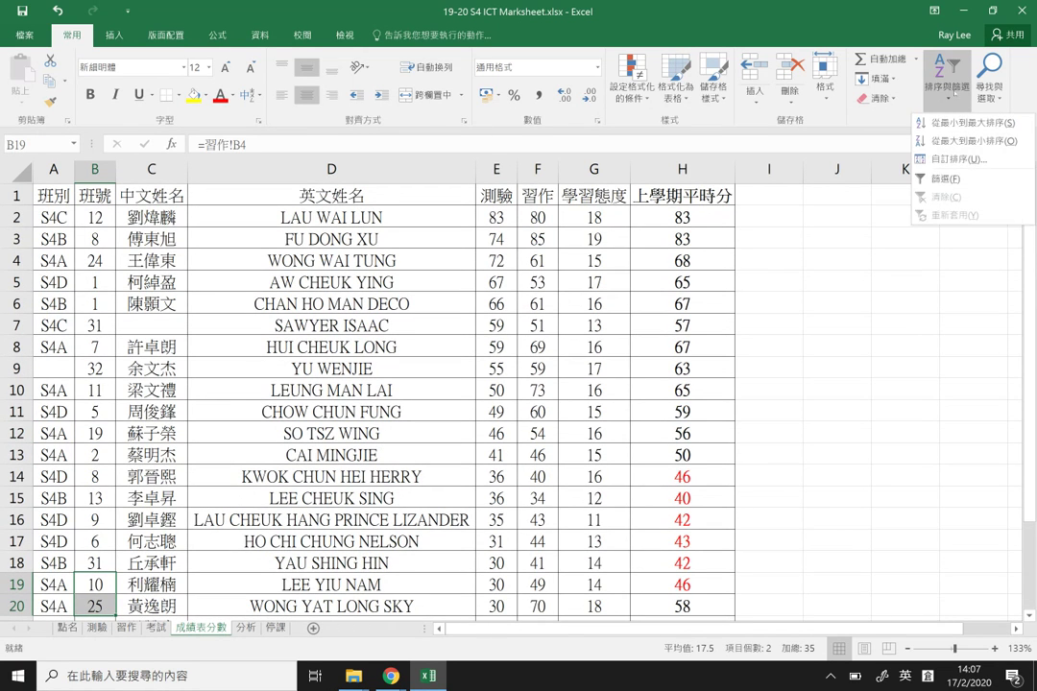
pyautogui.click(951, 160)
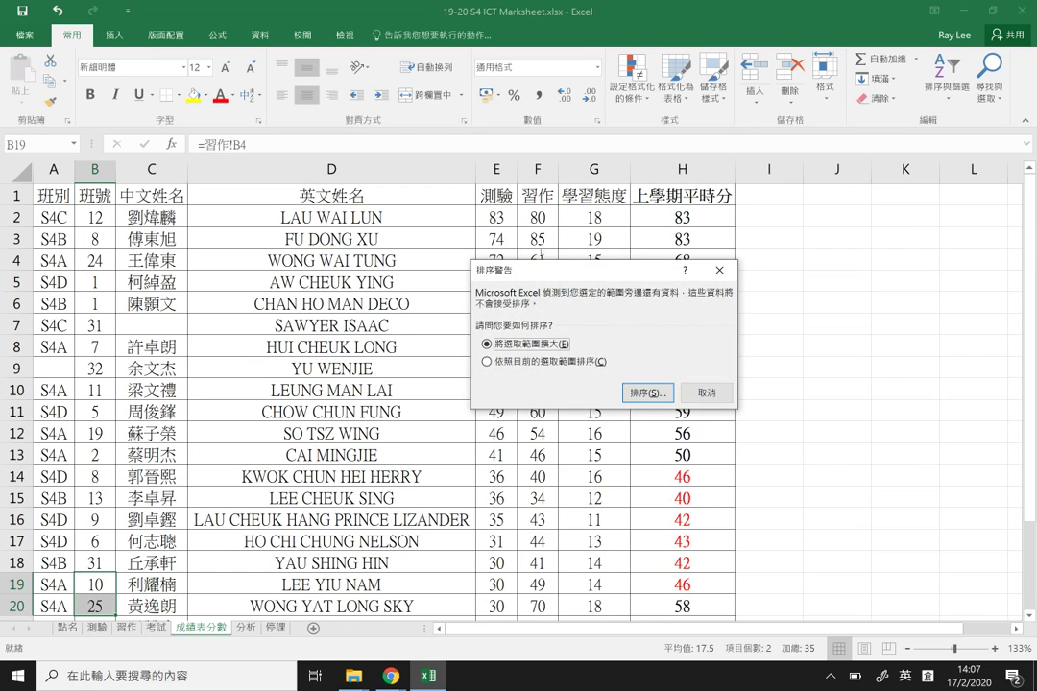
pyautogui.click(708, 396)
# Change the third sort level, 班號, to 最大到最小 order and apply the custom sort again
pyautogui.click(787, 389)
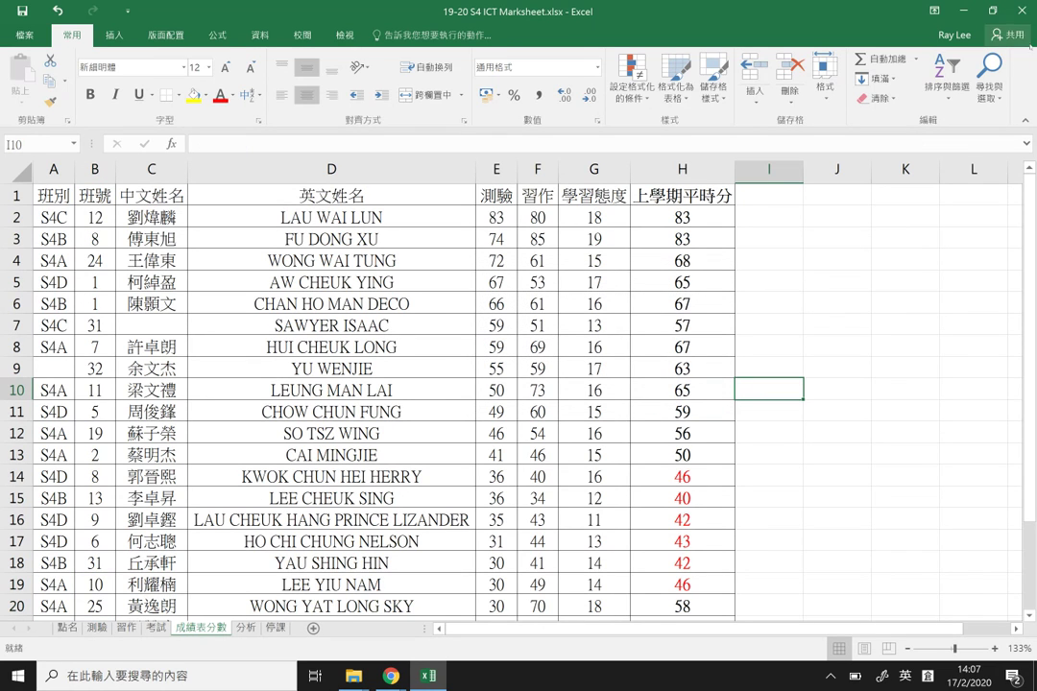
pyautogui.click(948, 77)
pyautogui.click(955, 160)
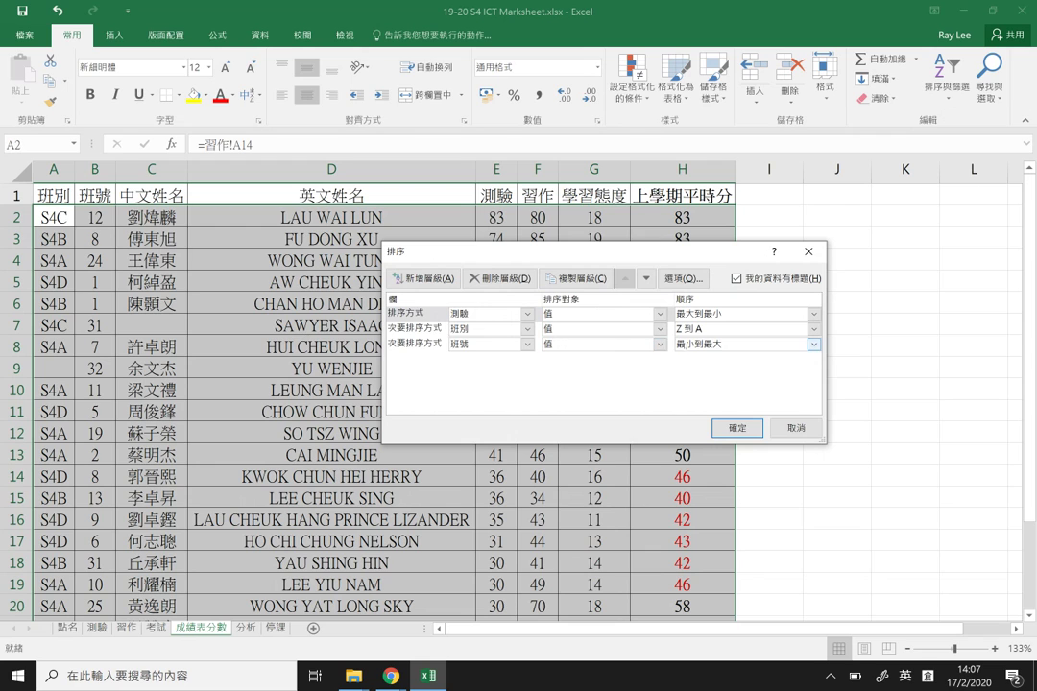
pyautogui.click(814, 343)
pyautogui.click(687, 374)
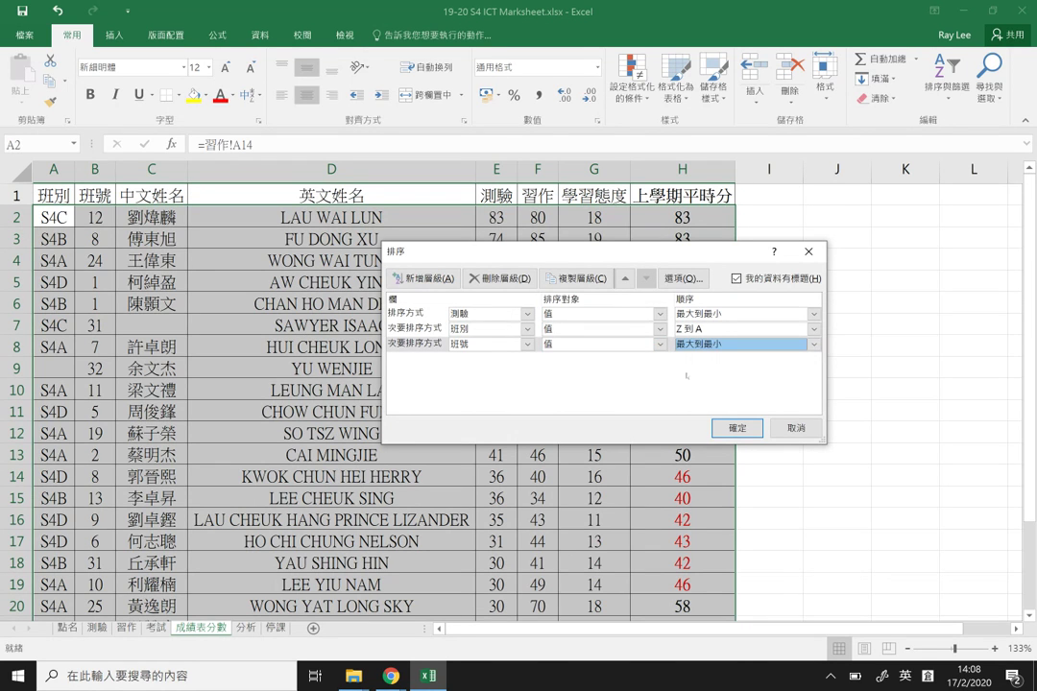
pyautogui.click(737, 427)
pyautogui.click(768, 389)
# Examine how the tied 測驗 marks in rows 18 to 20 are ordered by 班別 and by 班號
pyautogui.moveTo(497, 218); pyautogui.dragTo(492, 542)
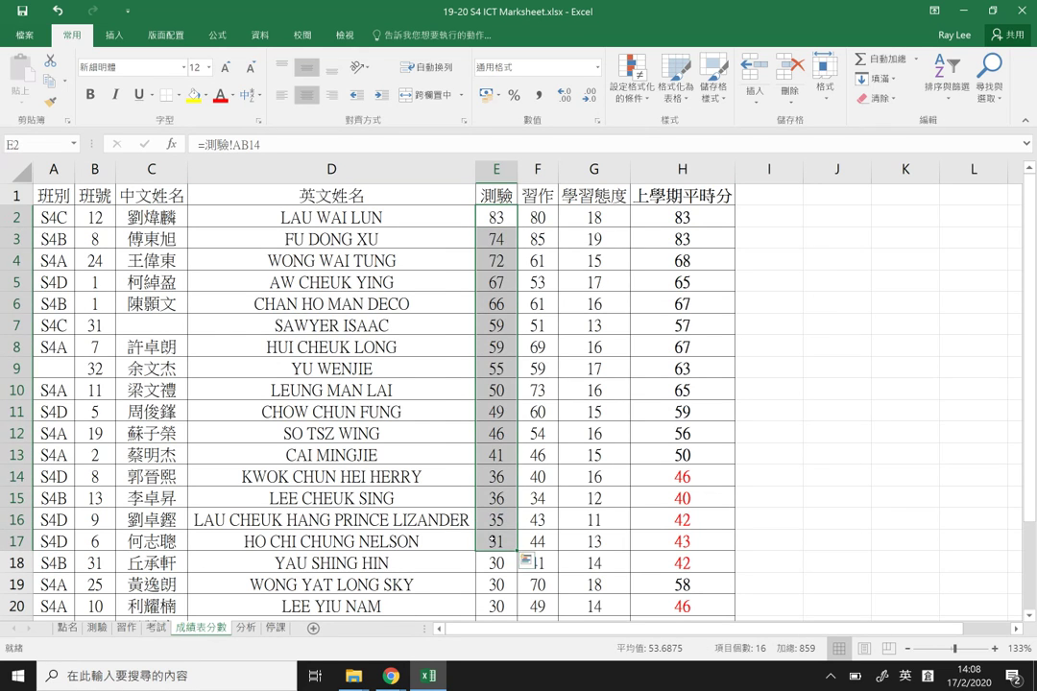
pyautogui.click(492, 542)
pyautogui.scroll(-1, 492, 543)
pyautogui.click(494, 521)
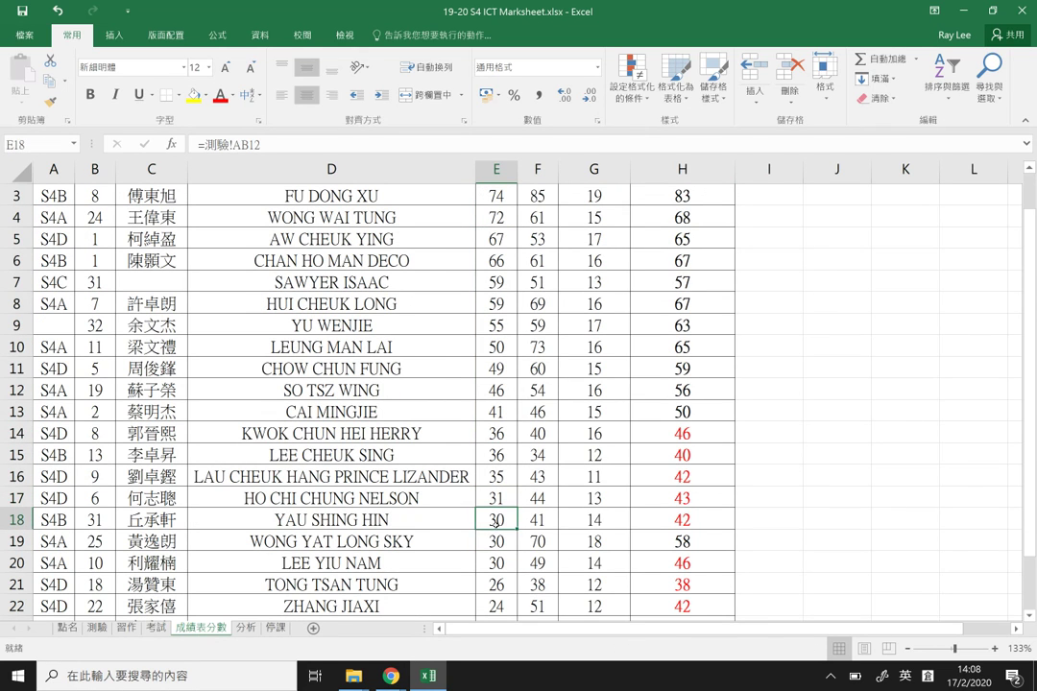
pyautogui.moveTo(494, 522); pyautogui.dragTo(265, 577)
pyautogui.moveTo(139, 562); pyautogui.dragTo(94, 562)
pyautogui.click(55, 527)
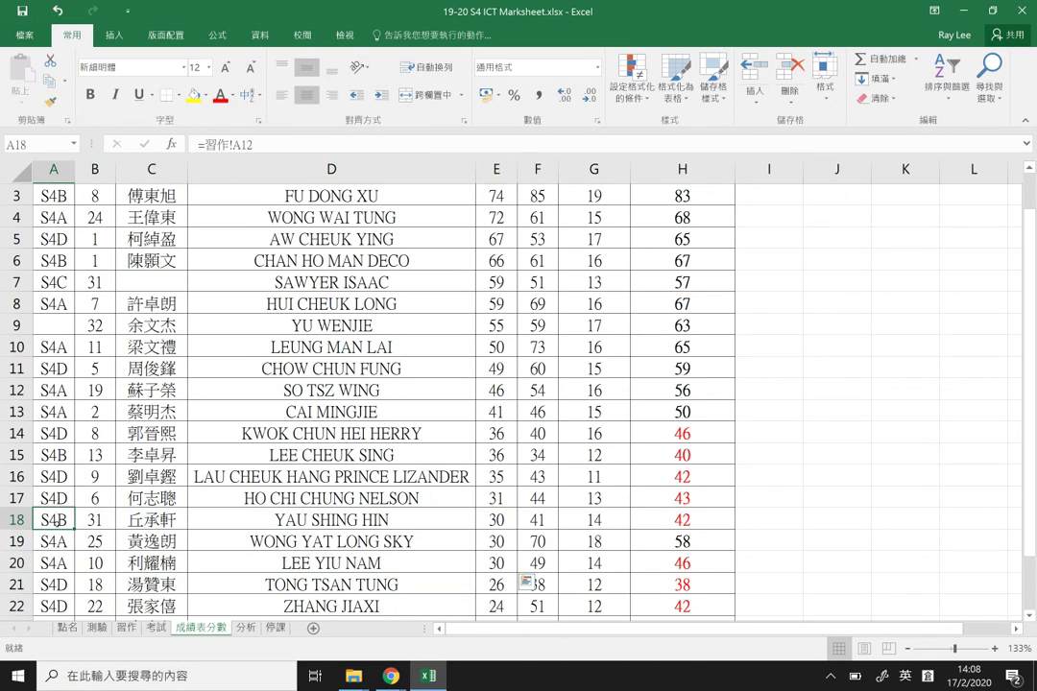
pyautogui.click(58, 542)
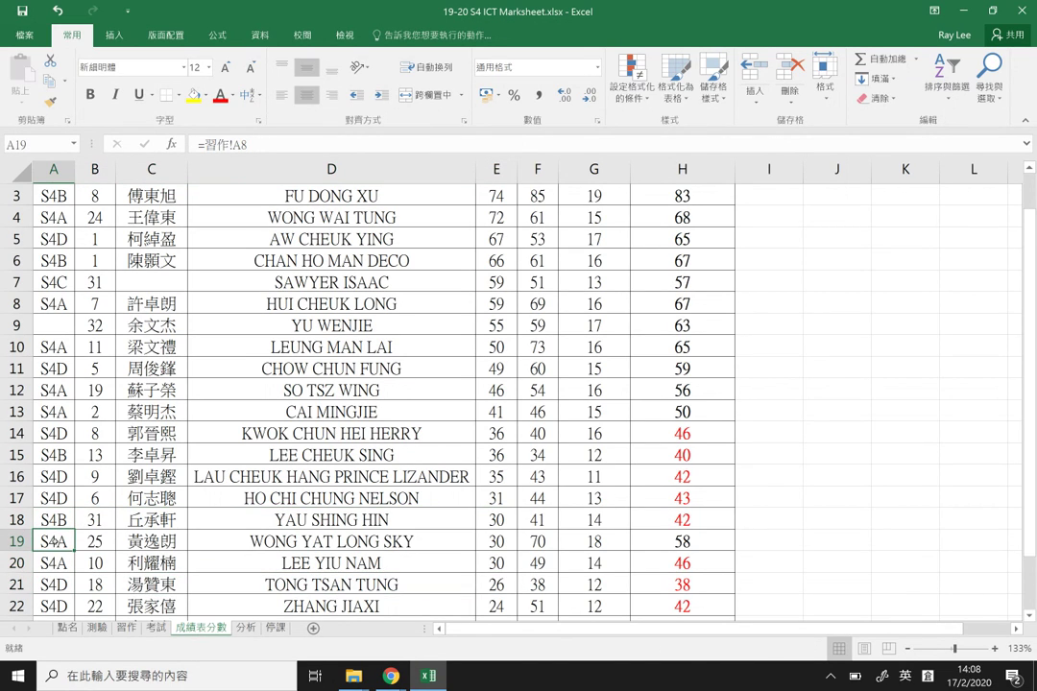
pyautogui.moveTo(53, 542); pyautogui.dragTo(96, 565)
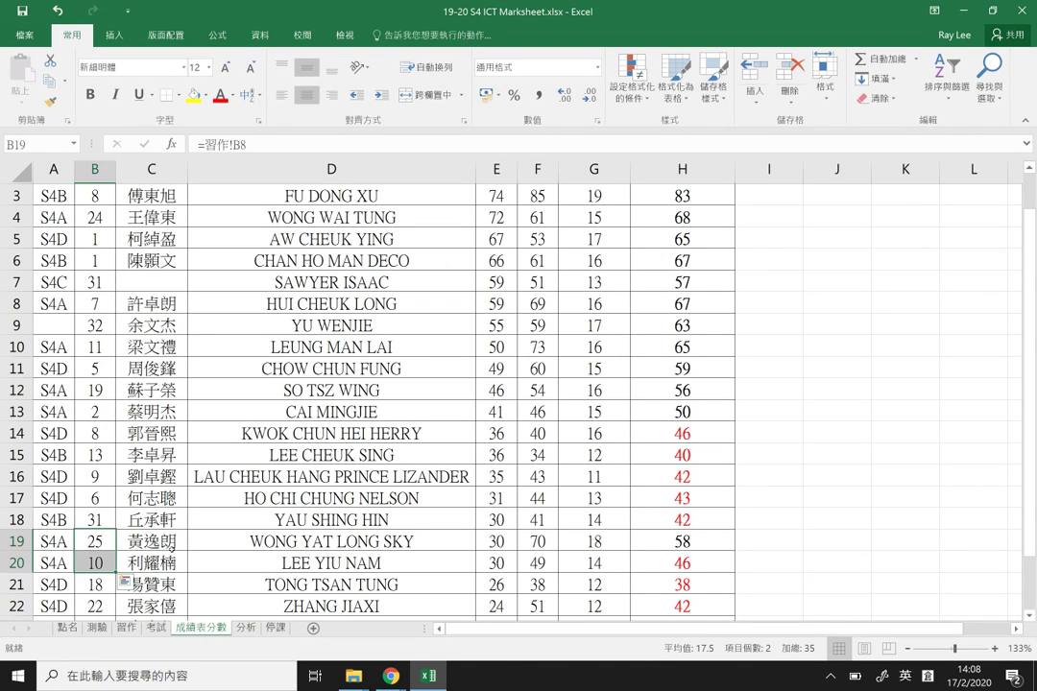
pyautogui.scroll(1, 254, 494)
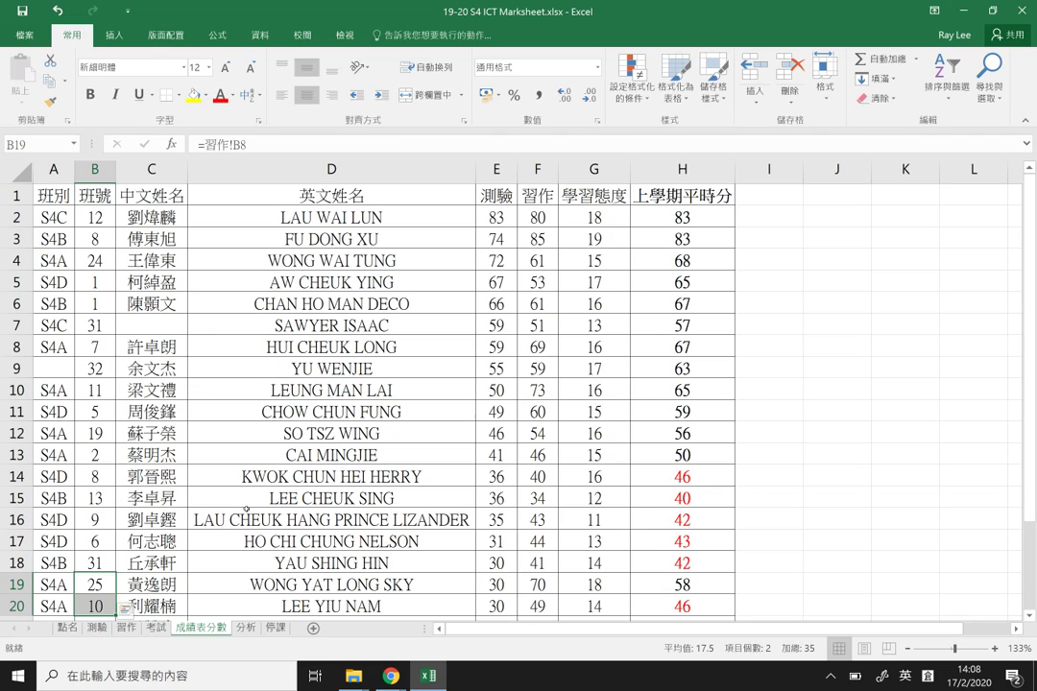
pyautogui.press('Escape')
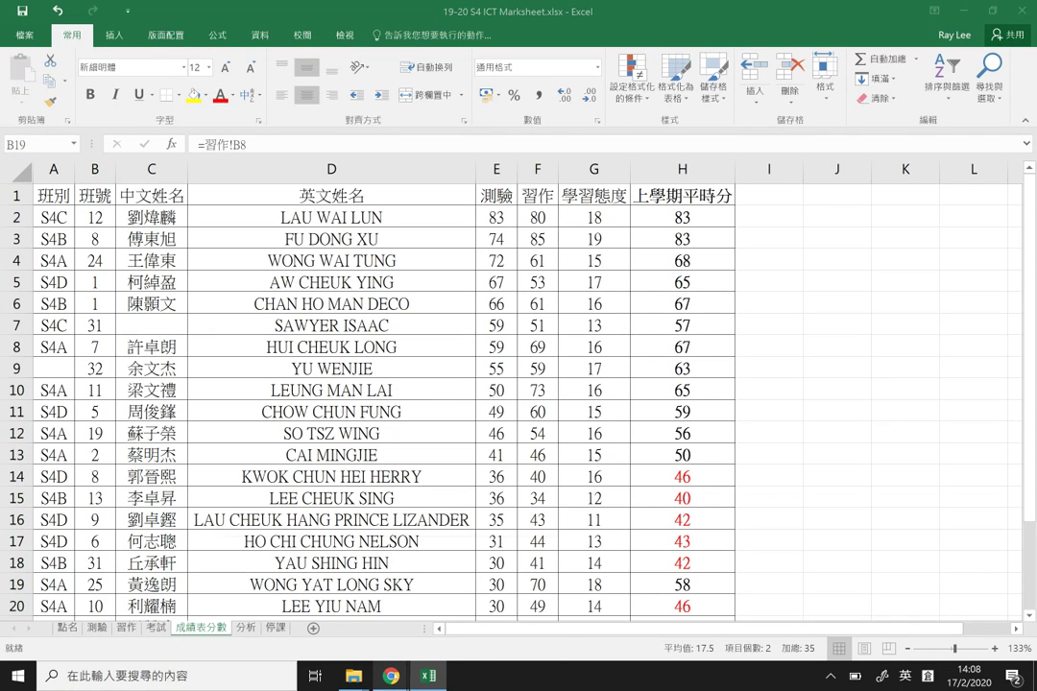
pyautogui.click(483, 629)
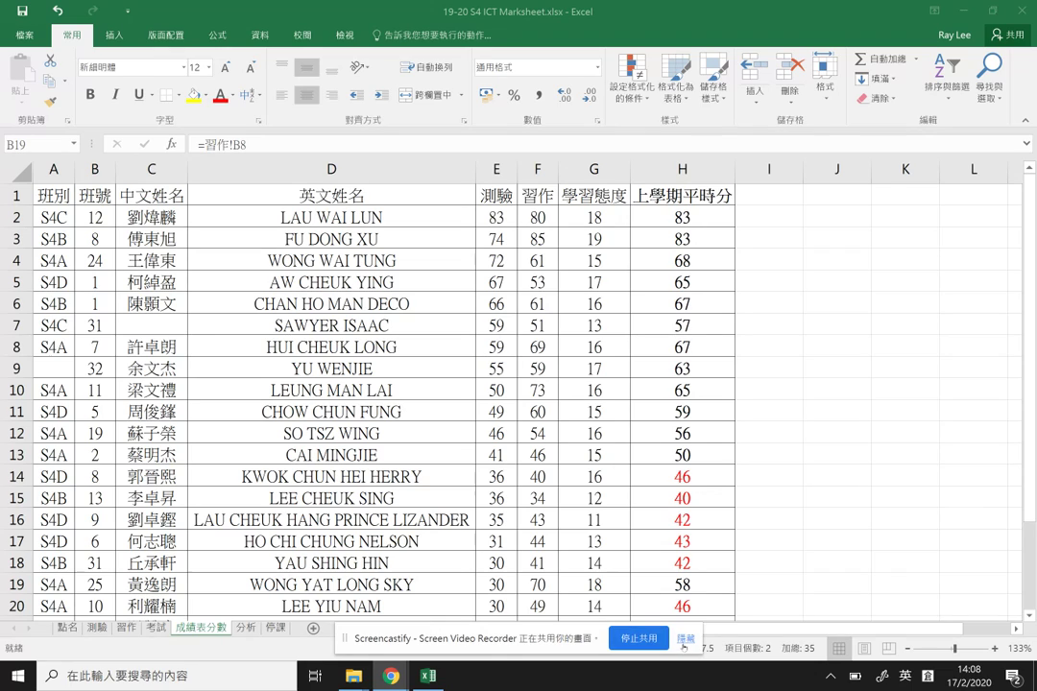